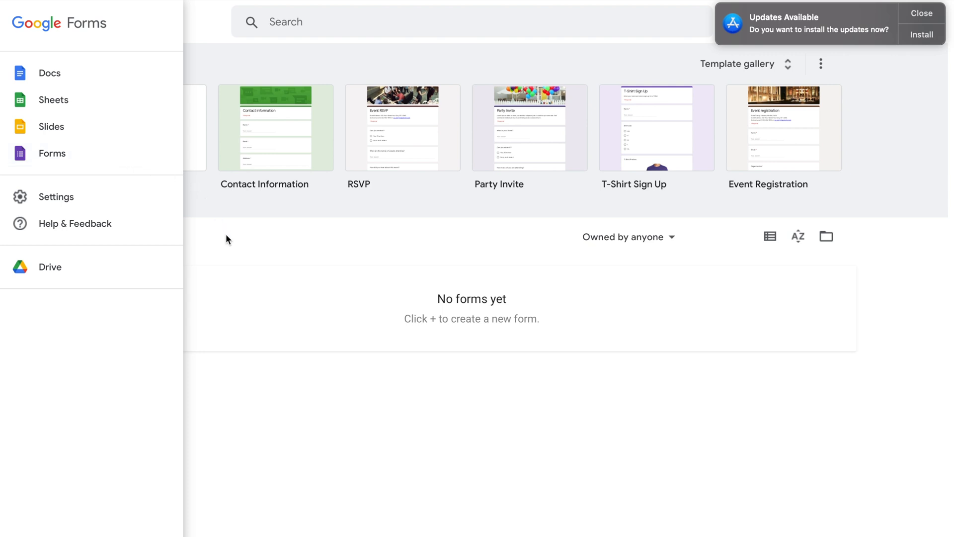
Start a new Blank form from the Google Forms home page.
click(225, 235)
click(183, 134)
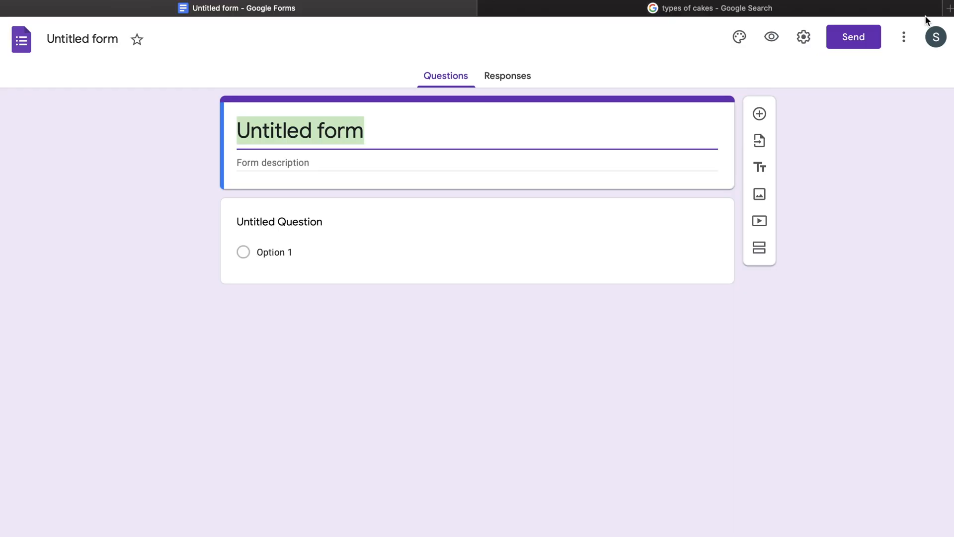
Change the form title from Untitled form to 'Y-Cakes'.
text(Cakes)
key(super+Left)
text(Y-)
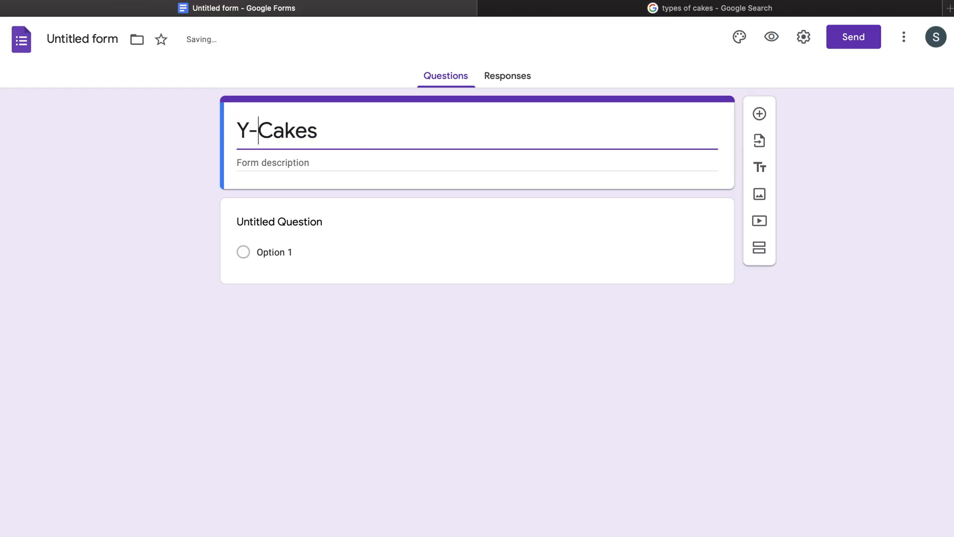
key(Tab)
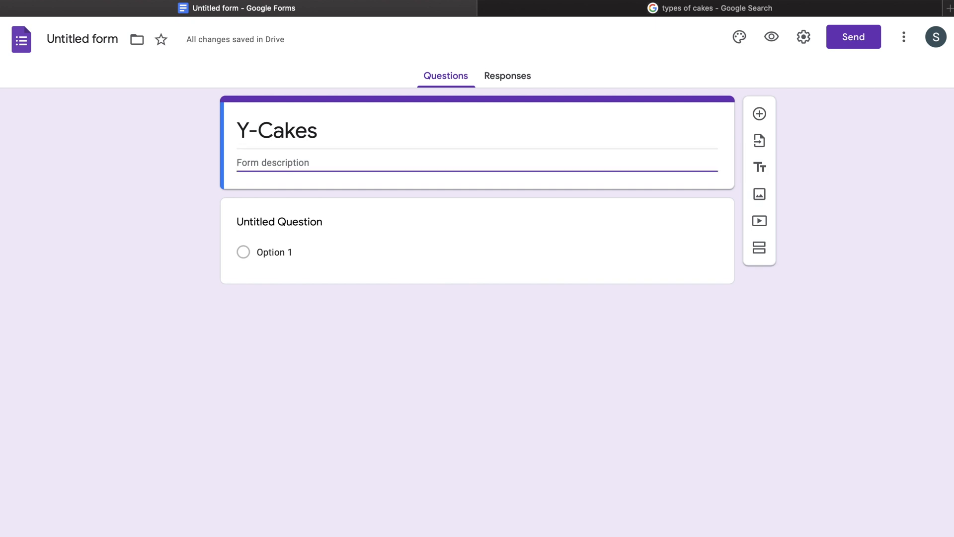
Name the first question 'Types' and make it multiple choice.
click(306, 226)
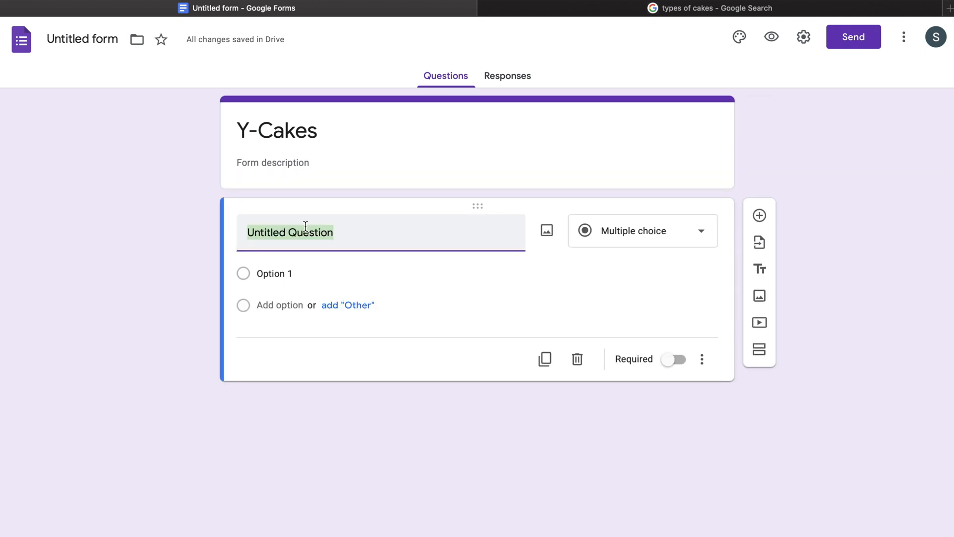
text(Types)
click(621, 230)
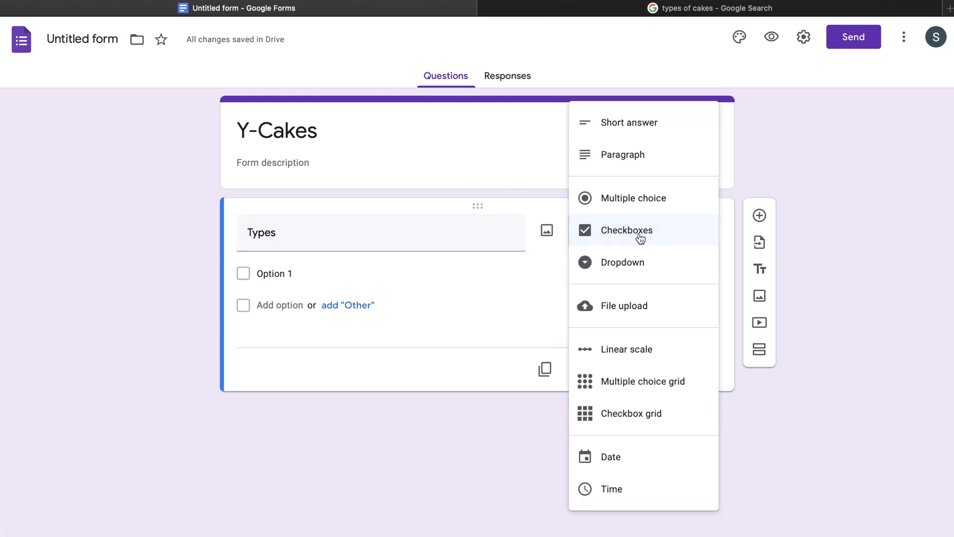
click(649, 201)
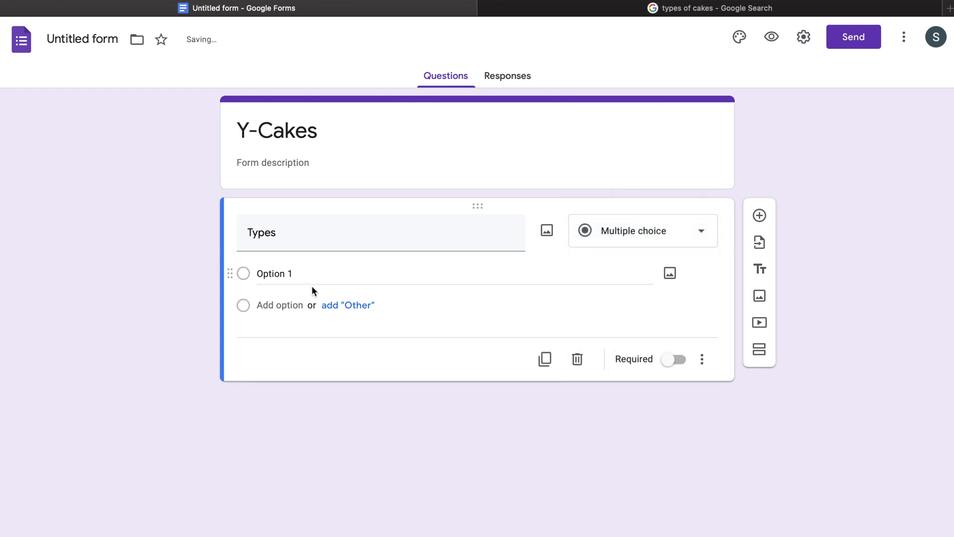
Paste the six cake types from the search results as the Types answer options.
click(301, 276)
click(591, 10)
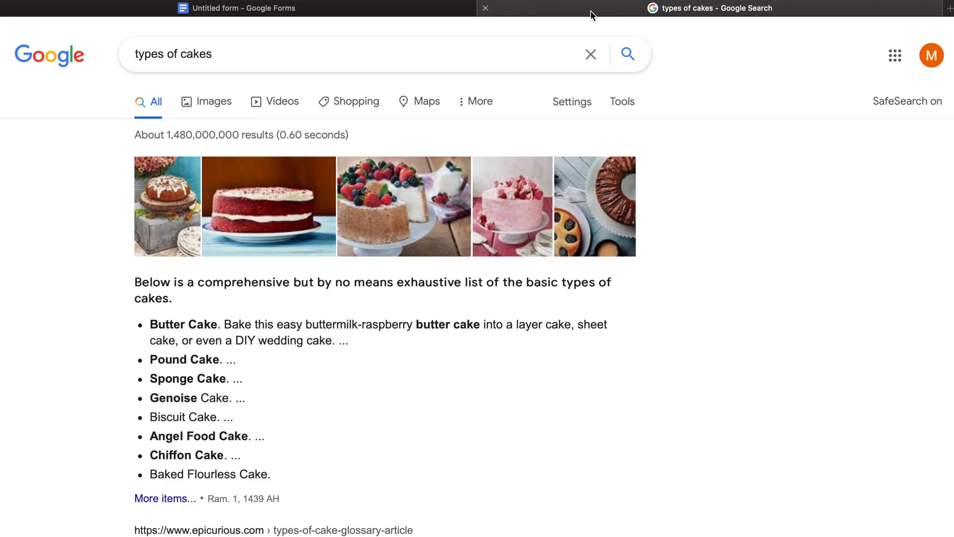
scroll(388, 208, down, 1)
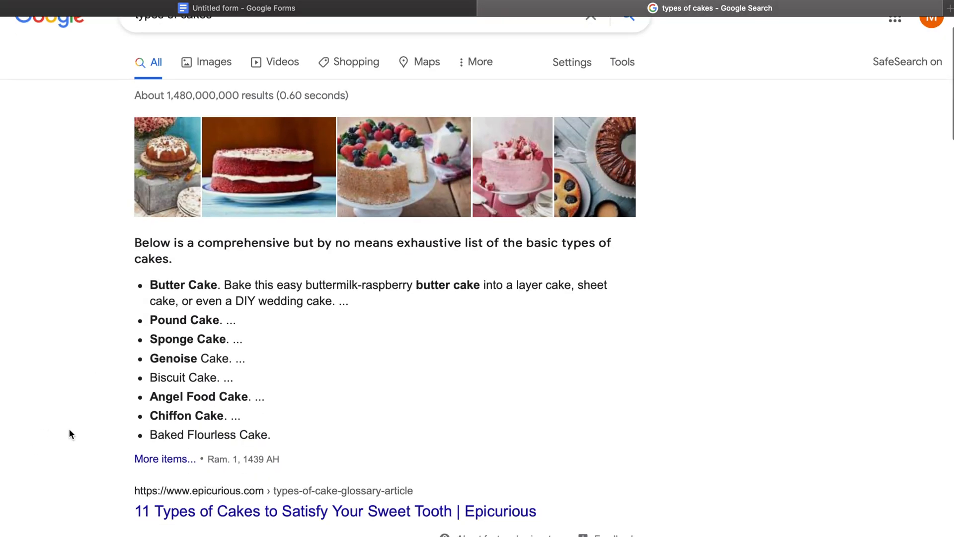
key(ctrl+Tab)
text(Pound Cake. ... Sponge Cake. ... Genoise Cake. ... Biscuit Cake. ... Angel Food Cake. ... Chiffon Cake. ...)
click(357, 274)
key(Right)
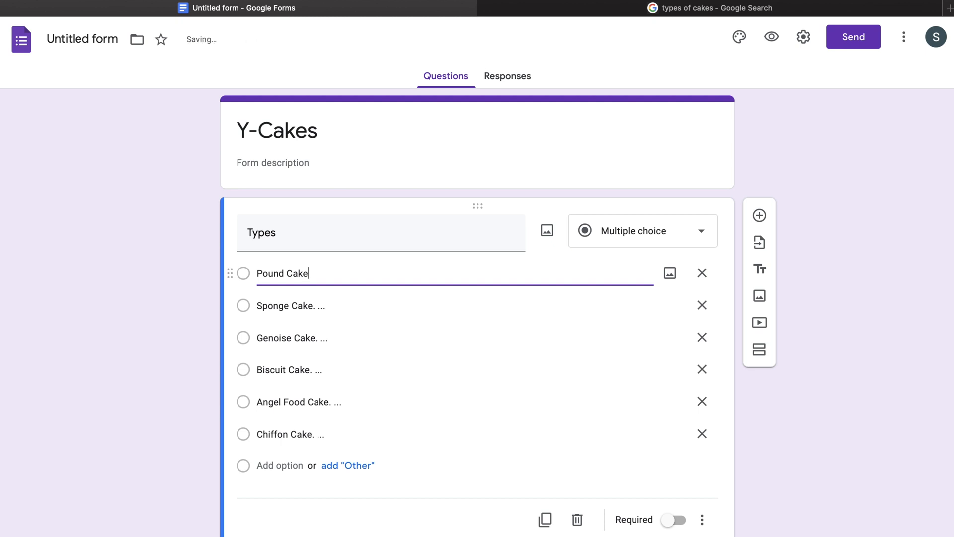
Tidy the Types option text, make Types required, and add a second question.
click(464, 298)
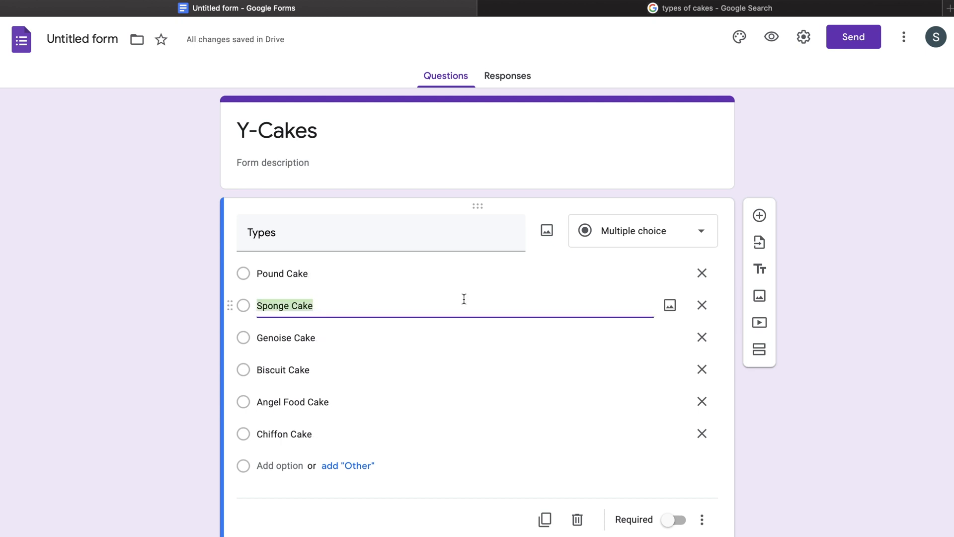
scroll(464, 298, down, 1)
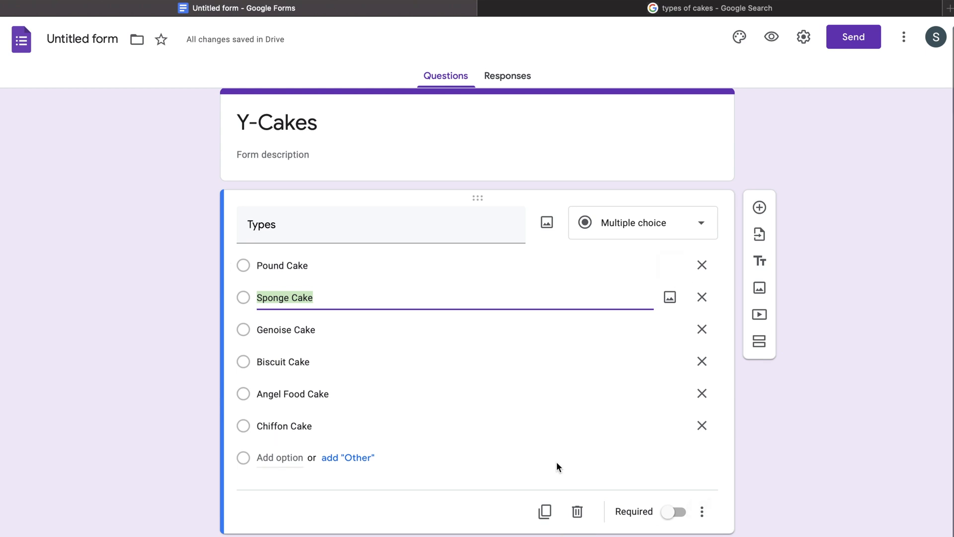
click(675, 513)
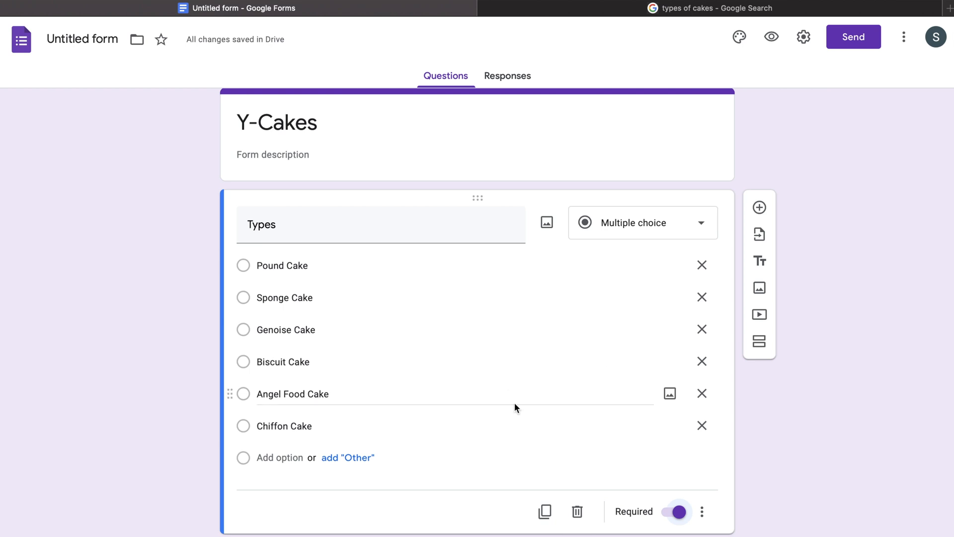
click(760, 207)
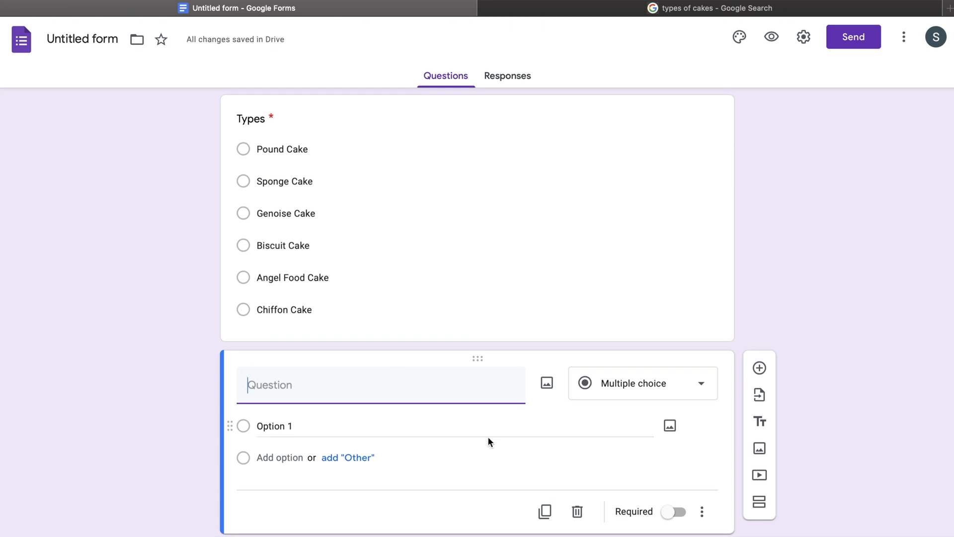
Title the second question 'Cake size' with options Small, Medium and Large.
text(Cake size)
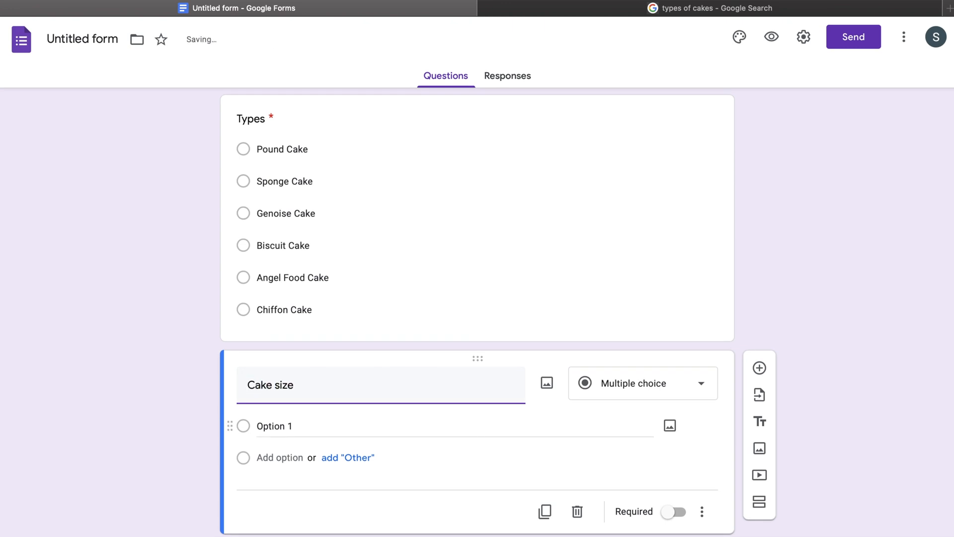
key(Tab)
key(Tab)
key(Tab)
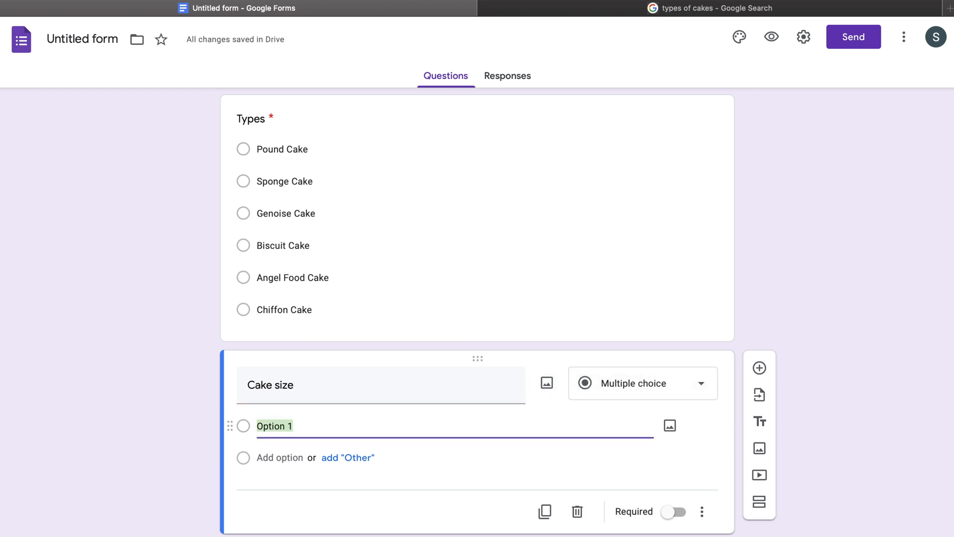
text(Small)
key(Return)
text(Med)
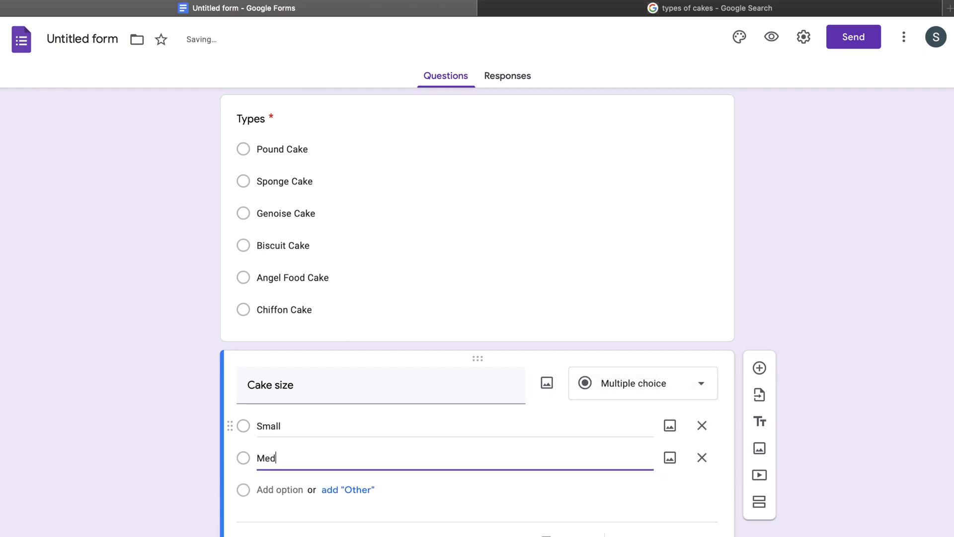
text(ium)
key(Return)
text(Large)
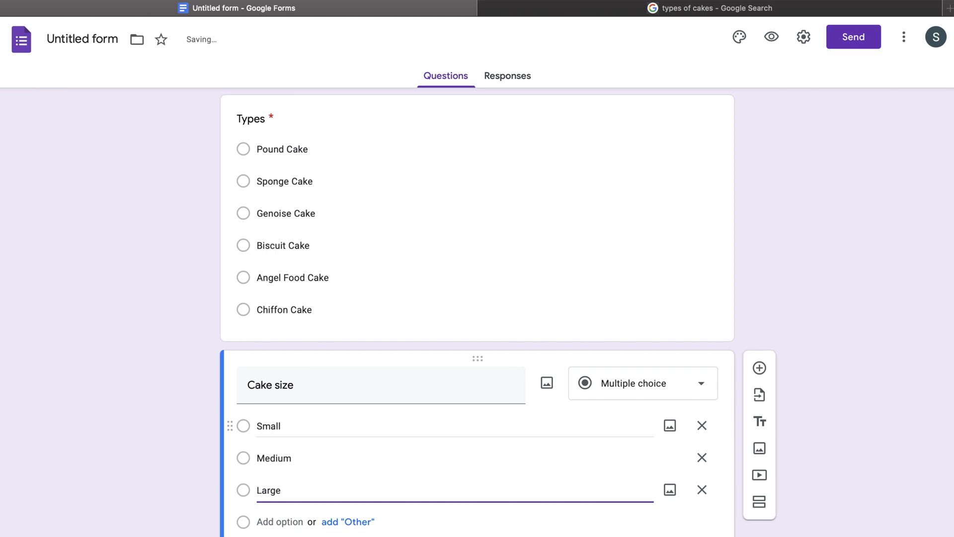
Add weights to the options as Small 500g, Medium 1Kg, Large 2kg, then add another question.
key(Up)
key(Up)
key(Up)
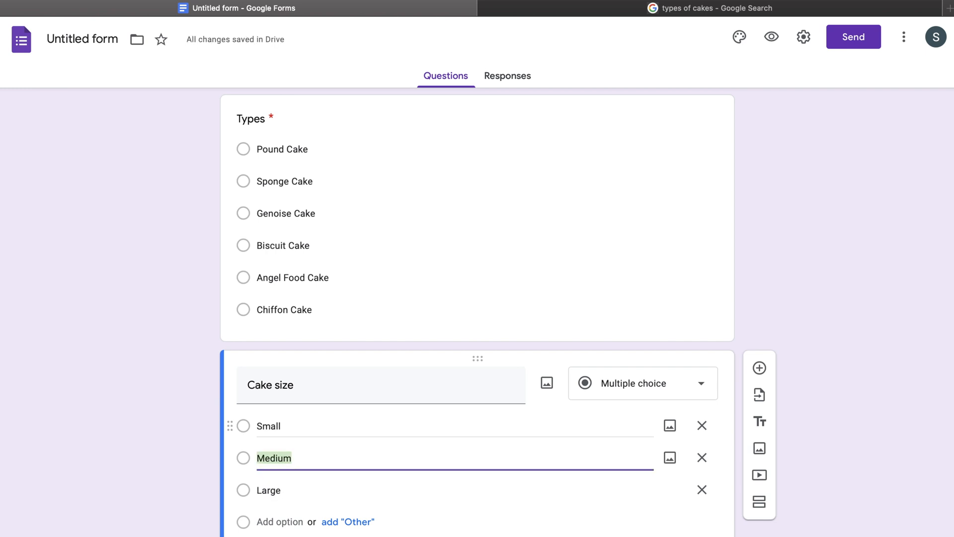
text(500g)
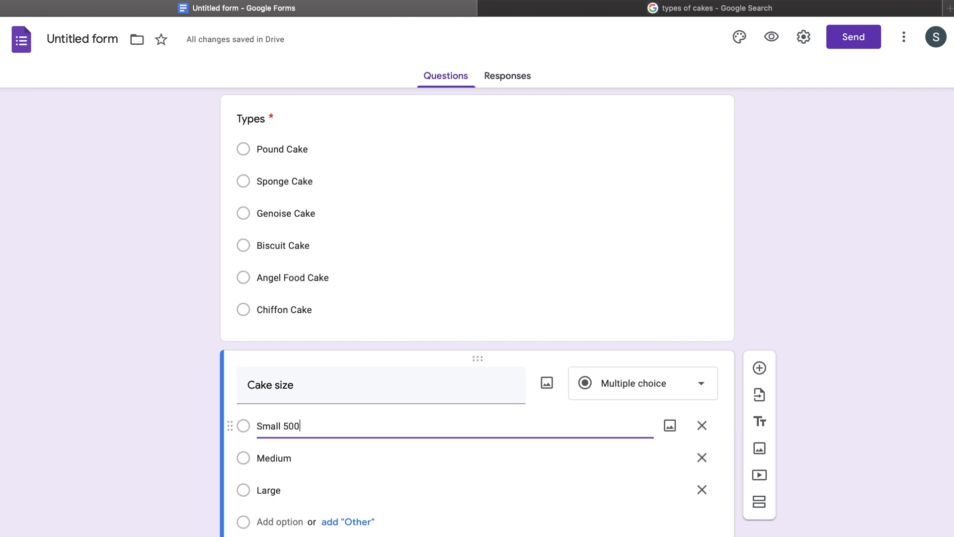
key(Down)
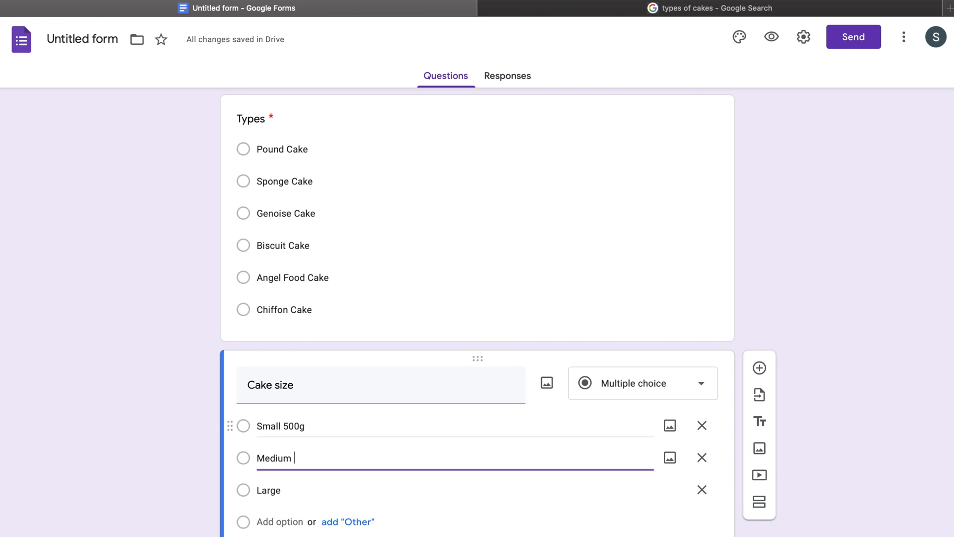
text(1000g)
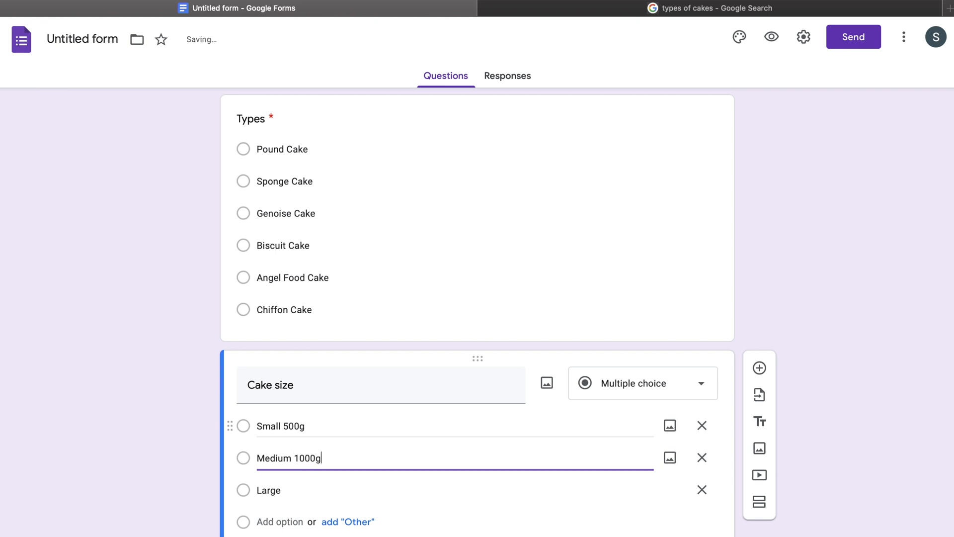
key(Down)
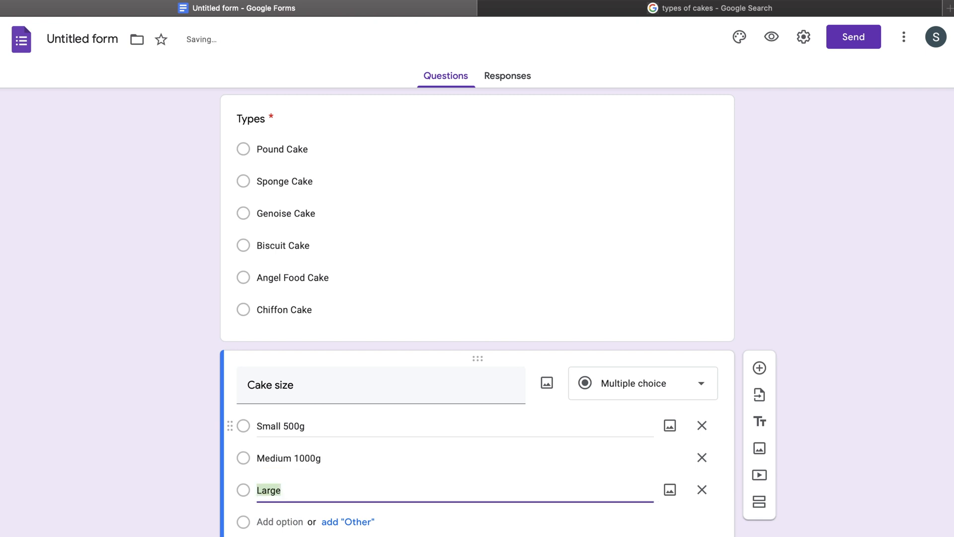
key(Right)
text(2)
key(BackSpace)
key(BackSpace)
key(BackSpace)
key(BackSpace)
text(20k)
key(BackSpace)
key(BackSpace)
text(kg)
key(Up)
key(Right)
key(BackSpace)
key(BackSpace)
key(BackSpace)
key(BackSpace)
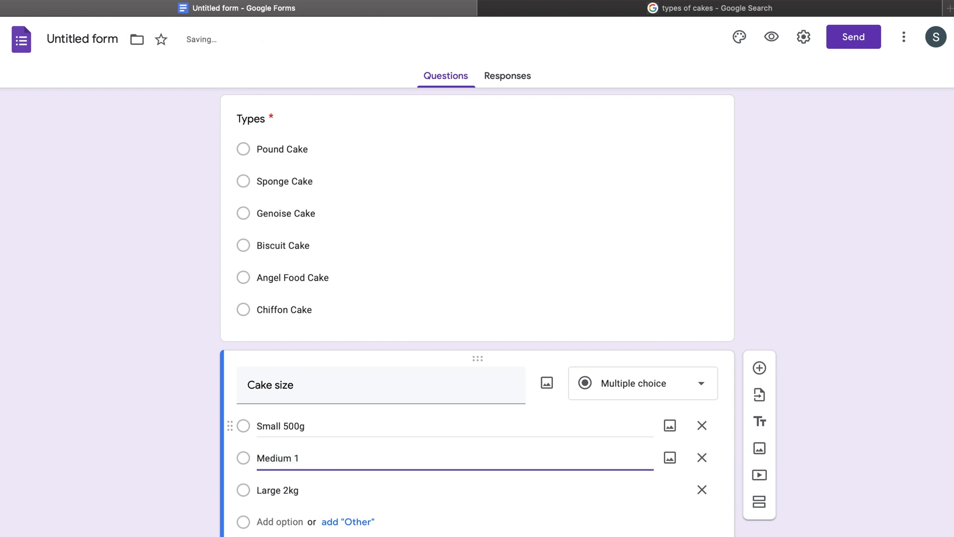
text(Kg)
key(Return)
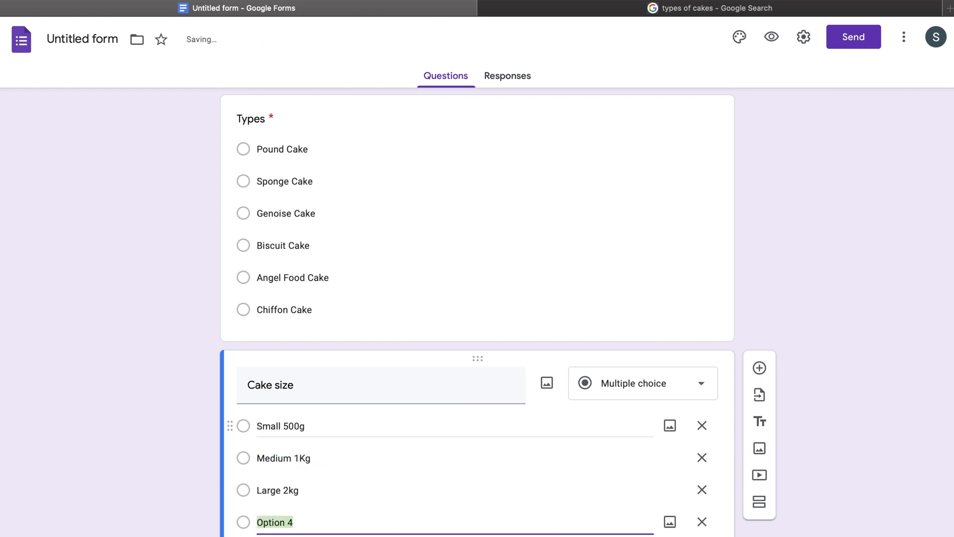
key(BackSpace)
key(BackSpace)
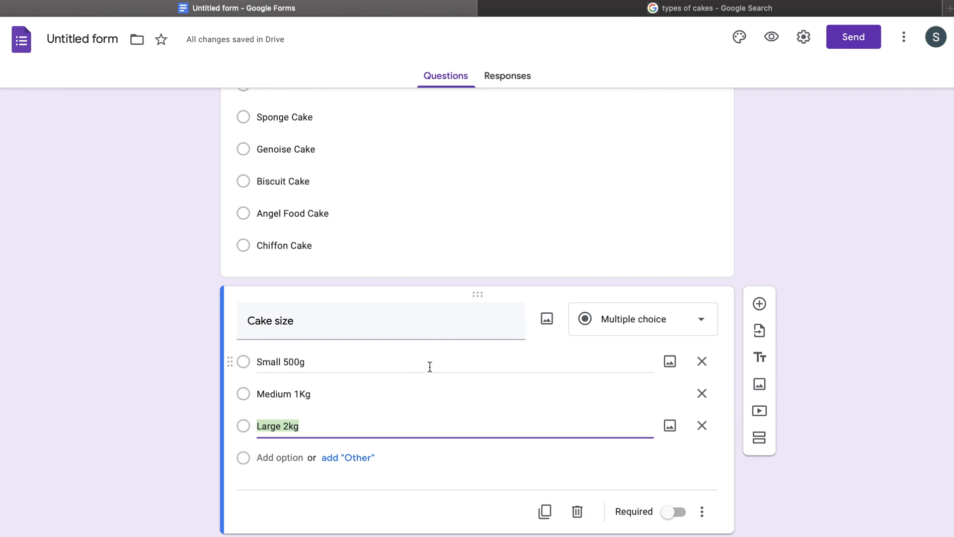
click(759, 304)
click(645, 397)
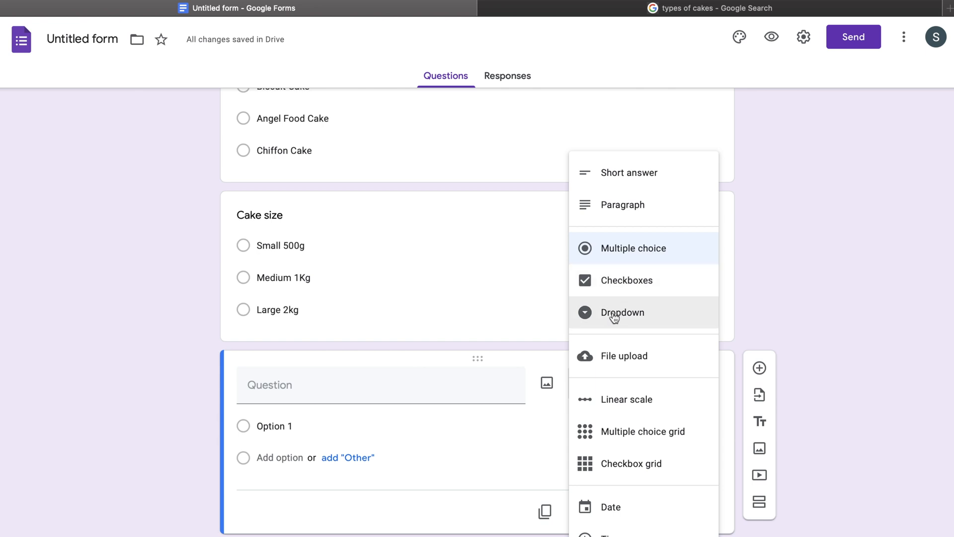
Make Cake size a Dropdown question.
click(503, 285)
click(660, 233)
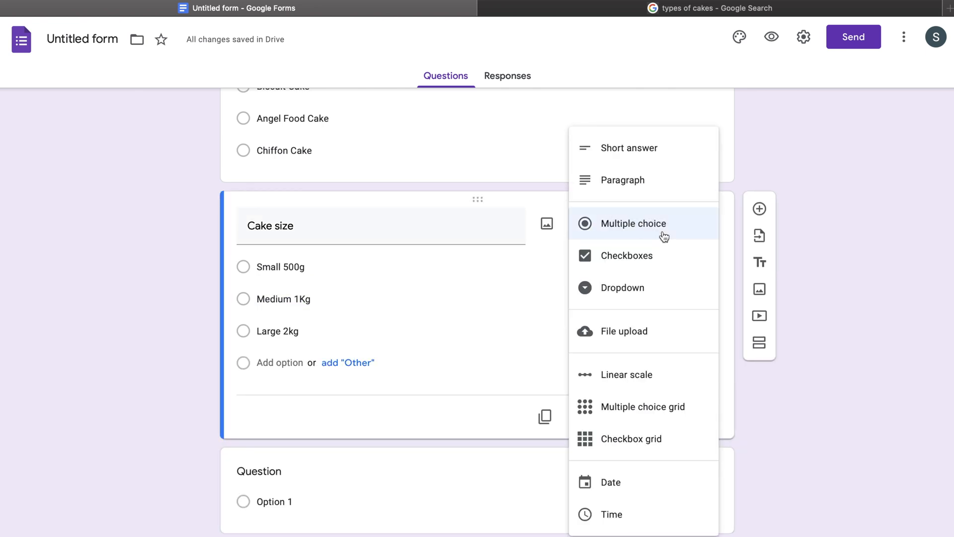
click(646, 288)
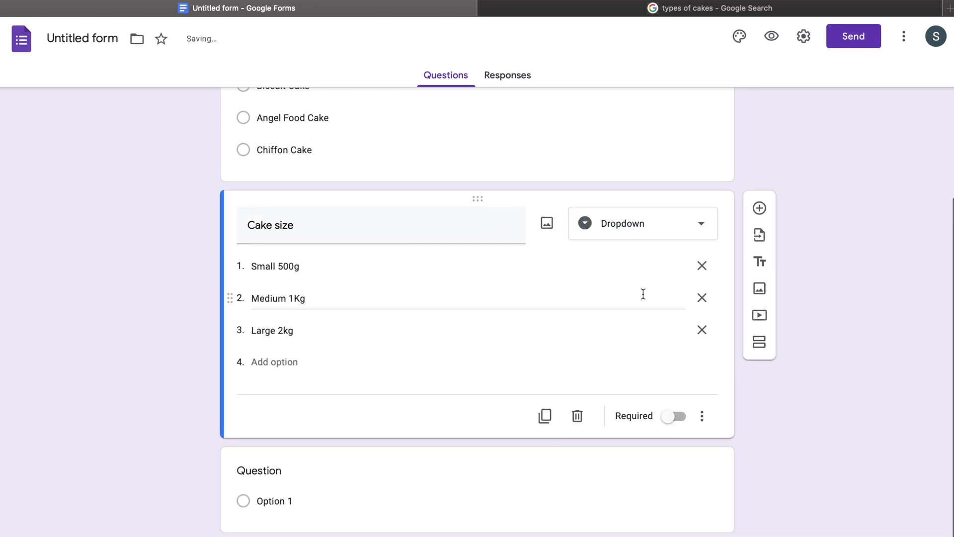
Add a required 'Date of delivery' question.
click(458, 528)
text(Date)
key(BackSpace)
key(BackSpace)
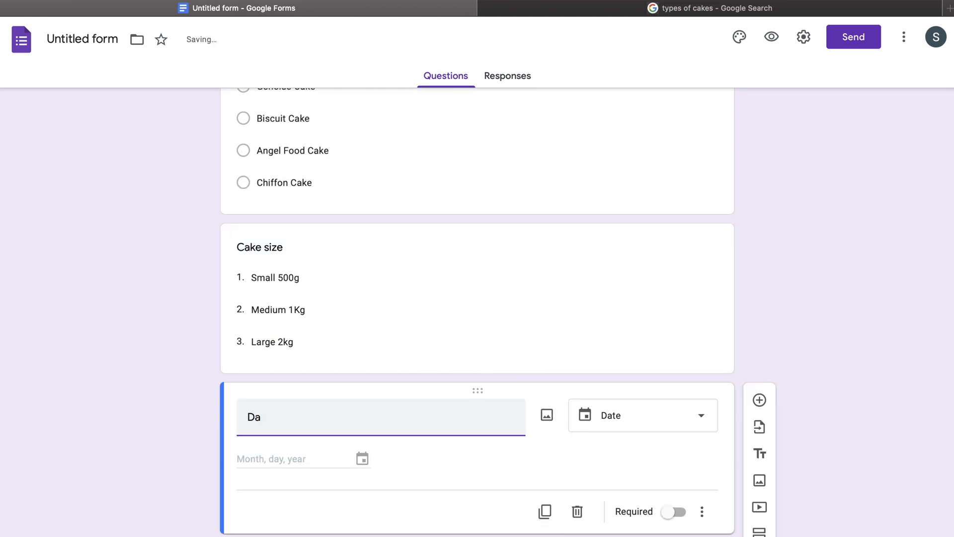
text(te of delivery)
click(674, 512)
Make the Cake size question required.
click(652, 260)
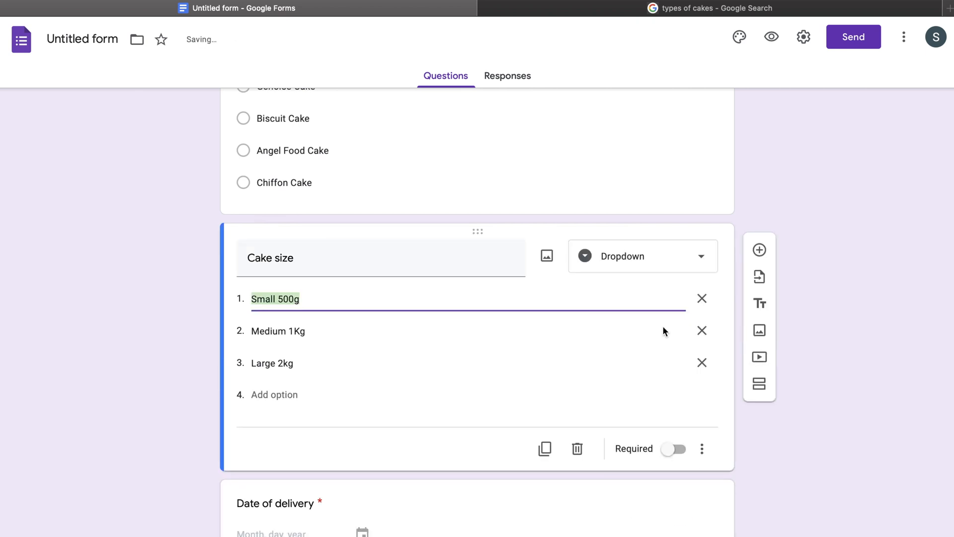
click(669, 437)
click(670, 449)
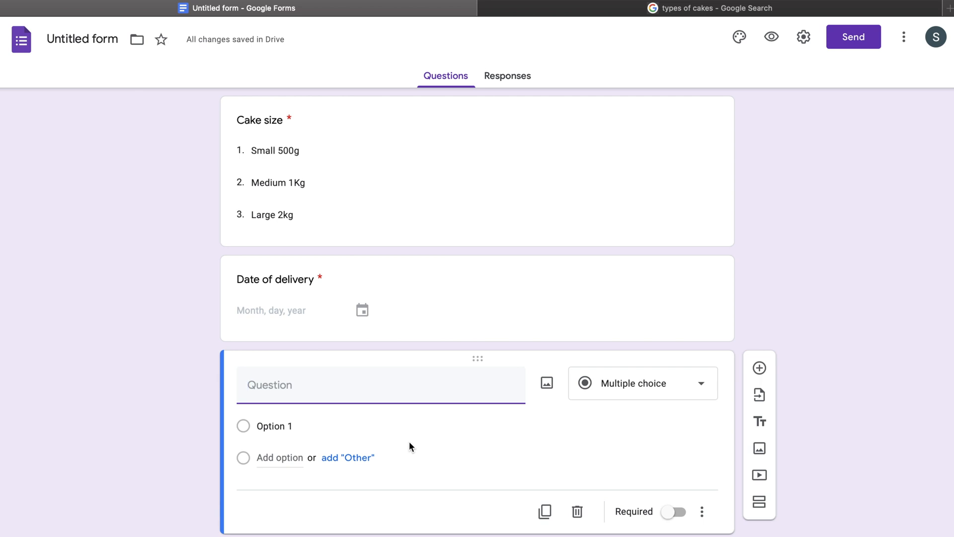
Add a required 'Name' question and start an 'Adress' question below it.
text(Name)
click(674, 512)
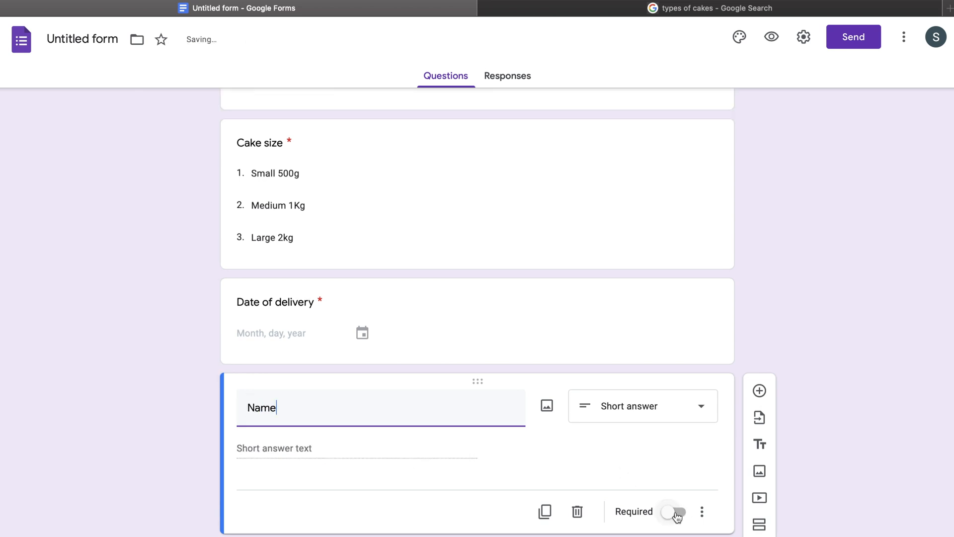
click(760, 391)
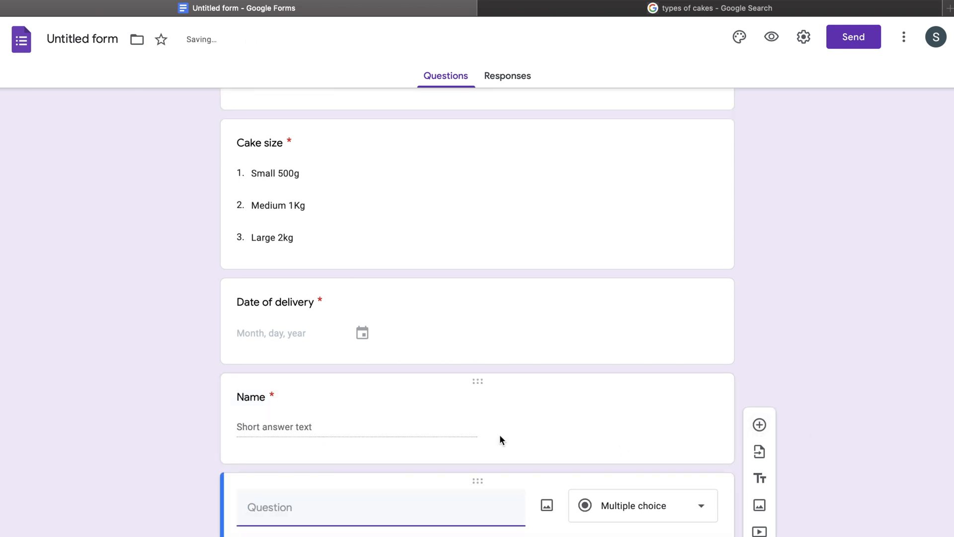
text(A)
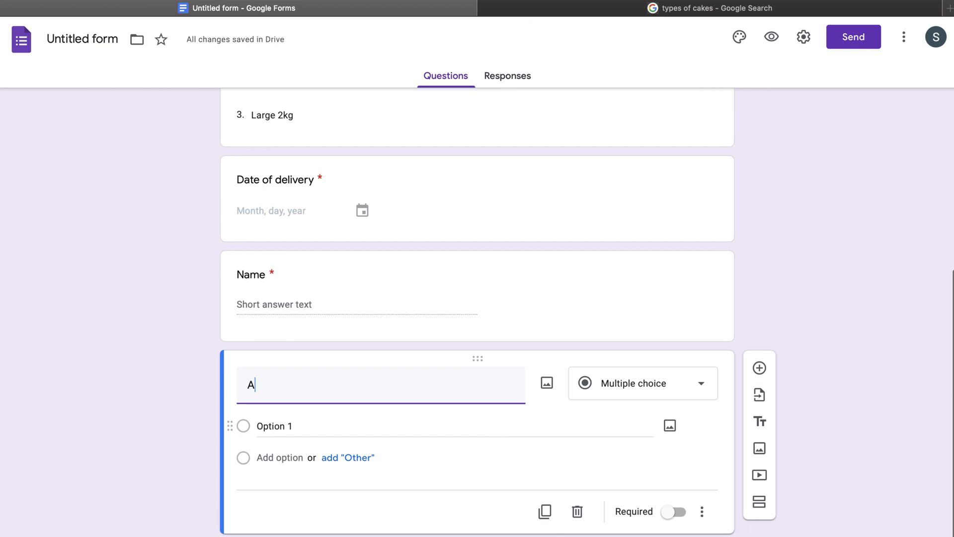
text(dress)
Make Adress a required Paragraph question.
click(643, 382)
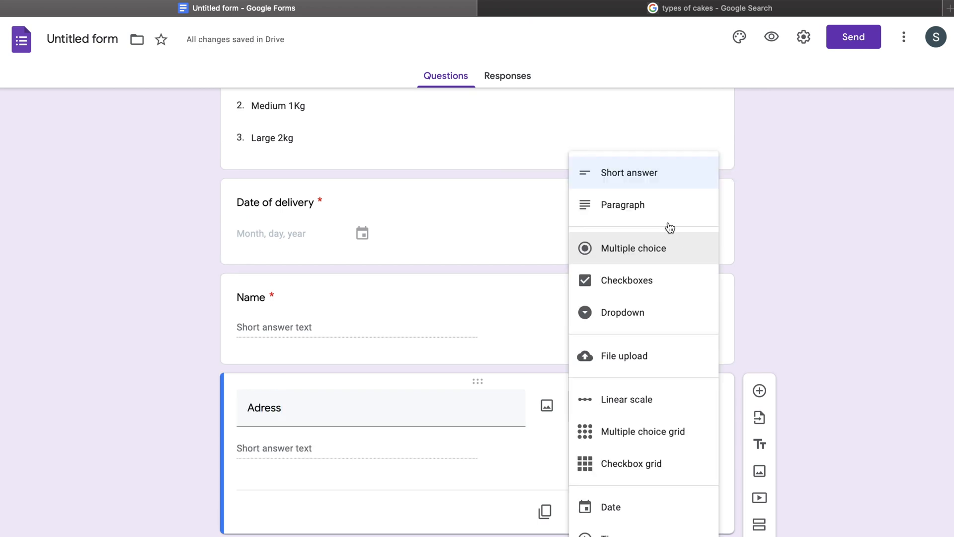
click(670, 206)
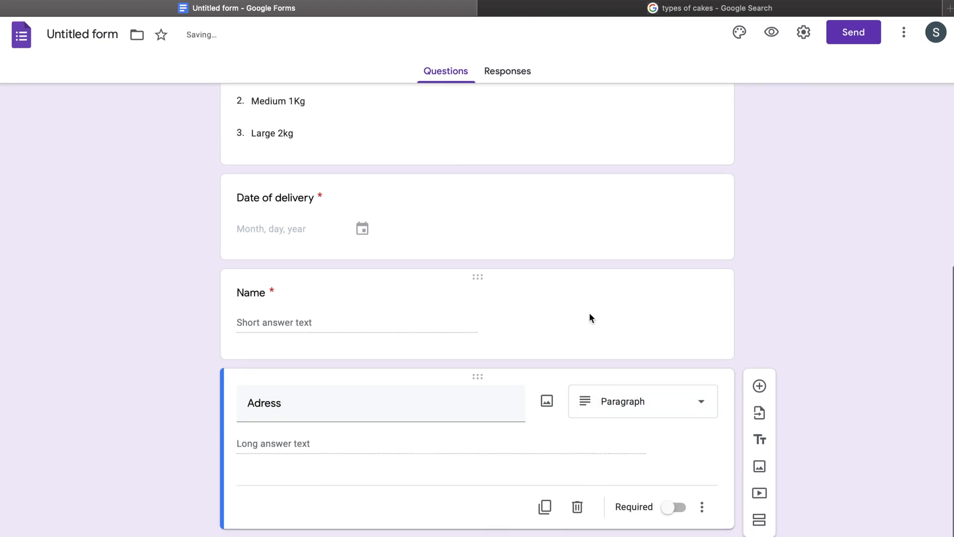
click(671, 515)
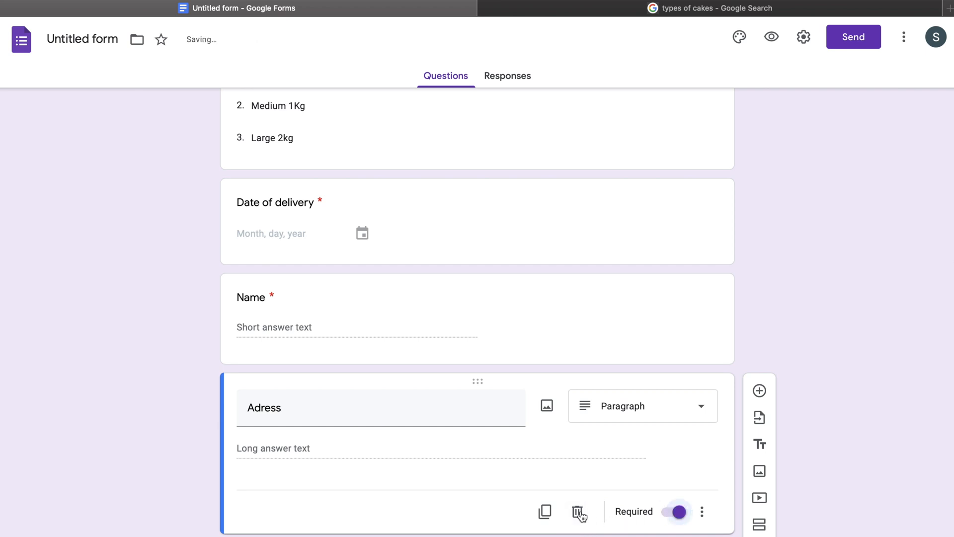
Try Length minimum-character validation on Adress, then remove the validation.
click(710, 515)
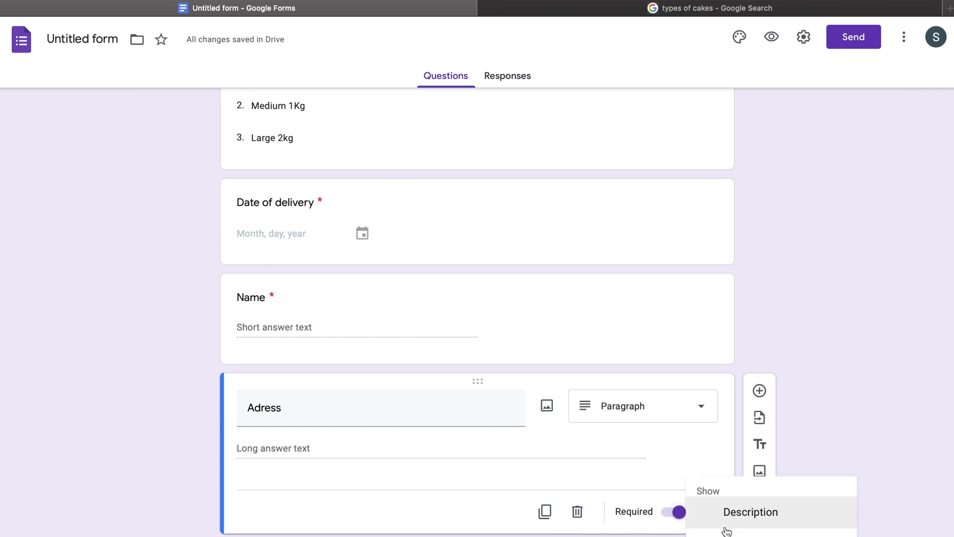
click(730, 533)
click(317, 448)
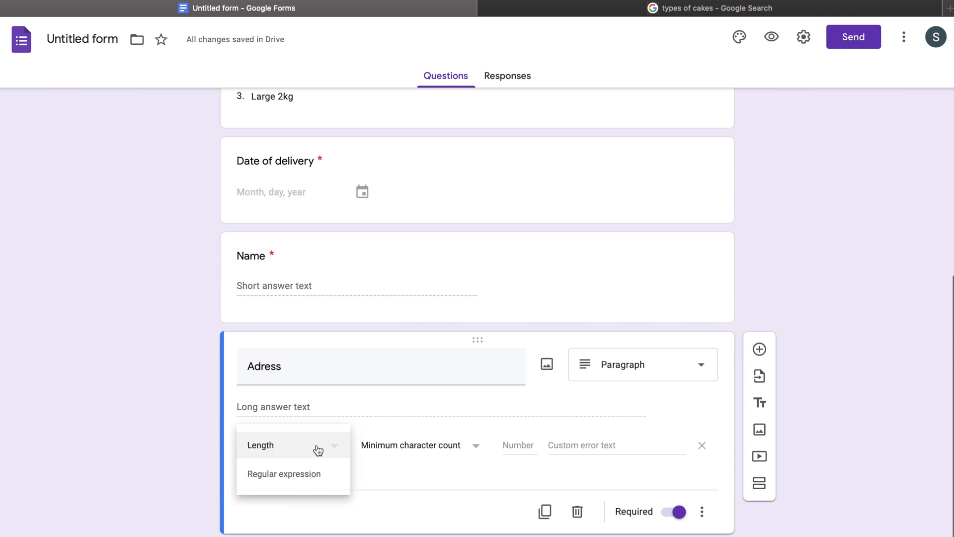
click(410, 415)
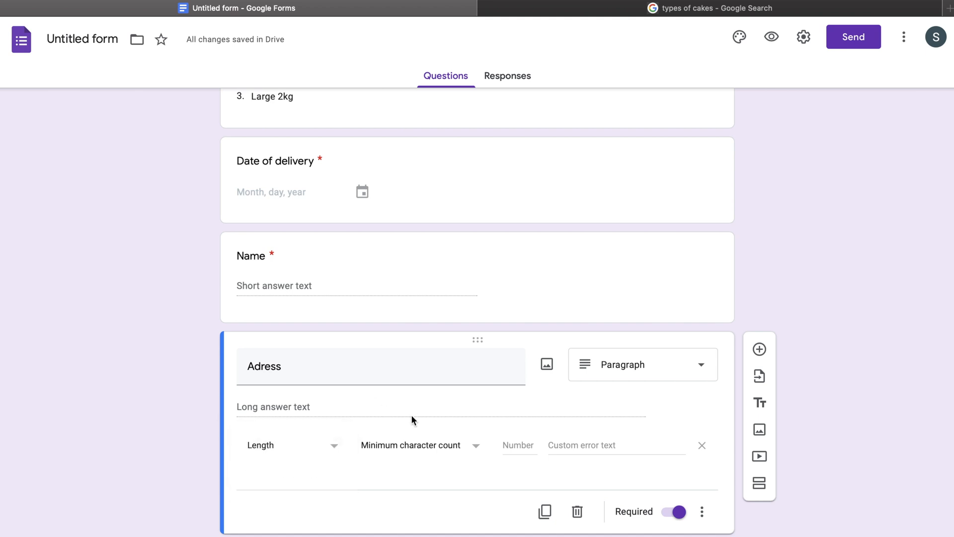
click(410, 451)
click(436, 484)
click(702, 447)
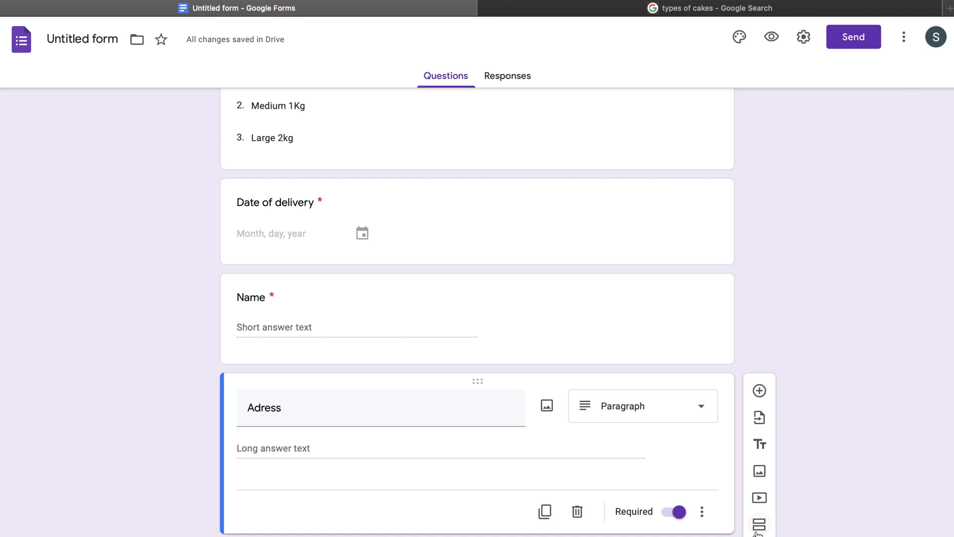
scroll(757, 535, down, 1)
Add a required short-answer Phone number question with a 10-character minimum length.
click(759, 391)
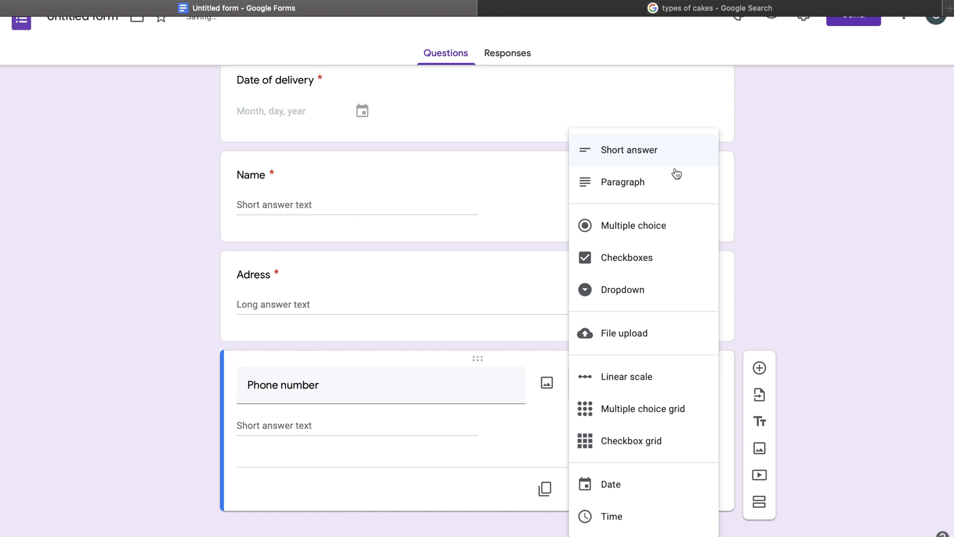
click(429, 435)
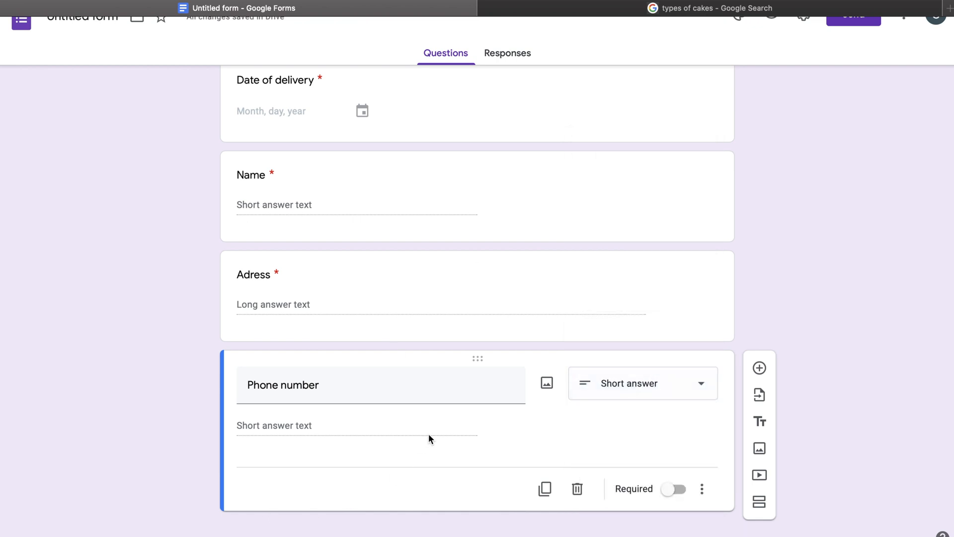
click(672, 489)
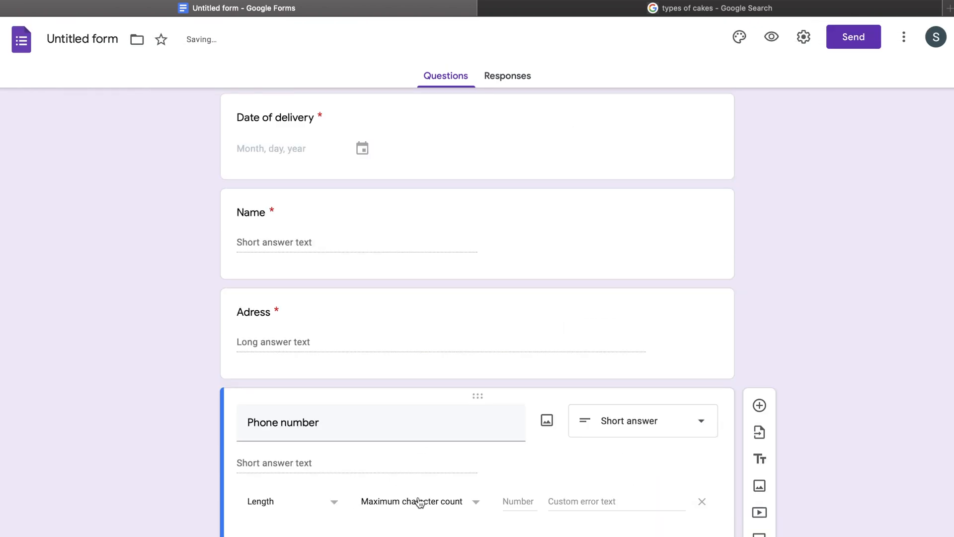
click(428, 501)
click(422, 533)
click(510, 502)
text(10)
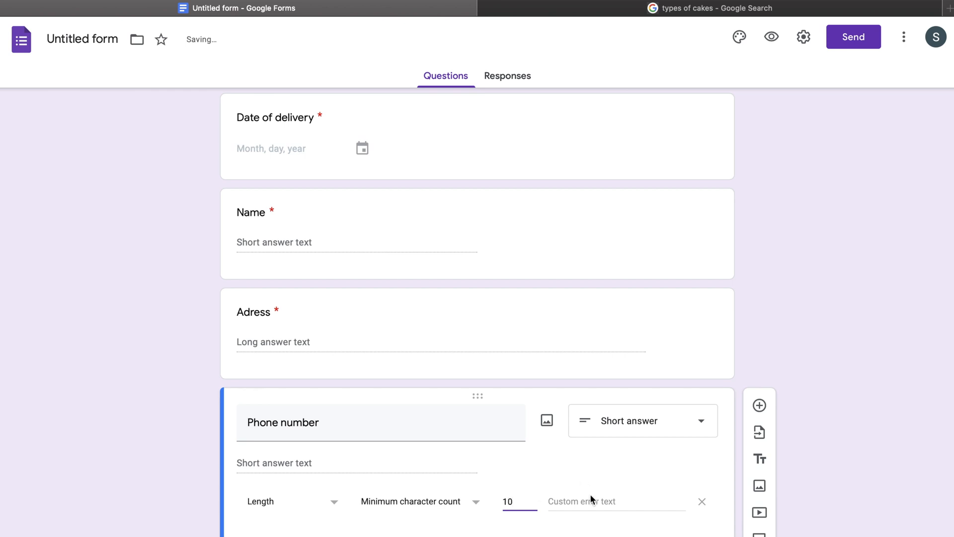
click(491, 534)
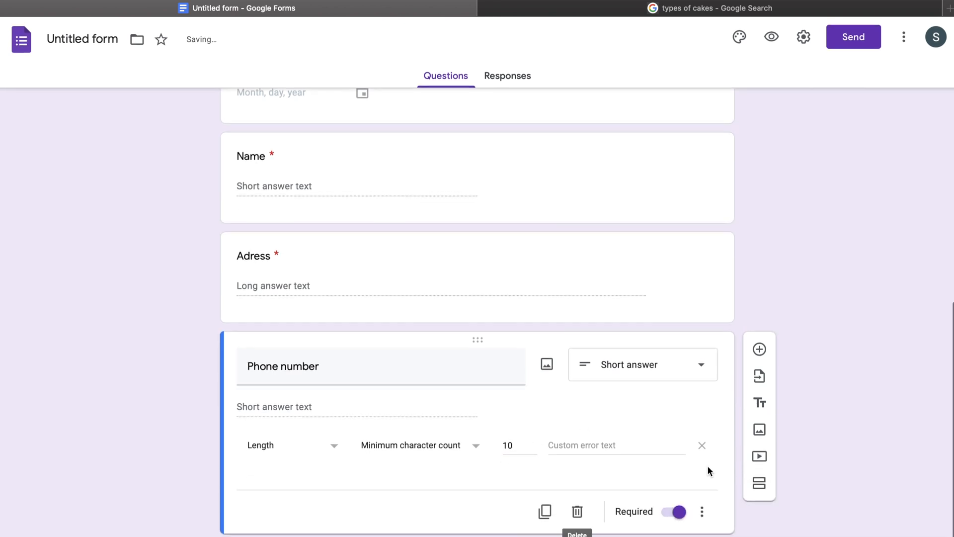
click(759, 349)
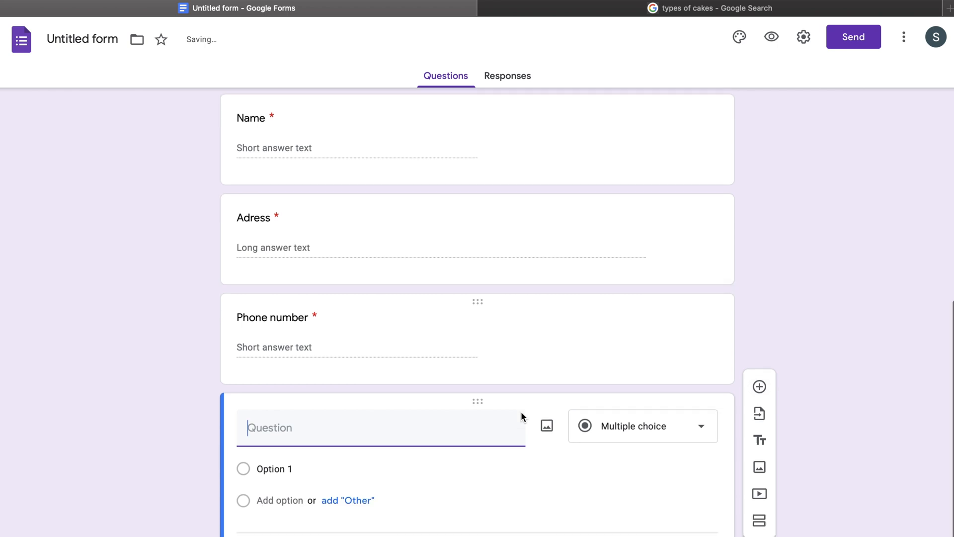
Add a required short-answer 'email' question whose text must be an email address.
text(em)
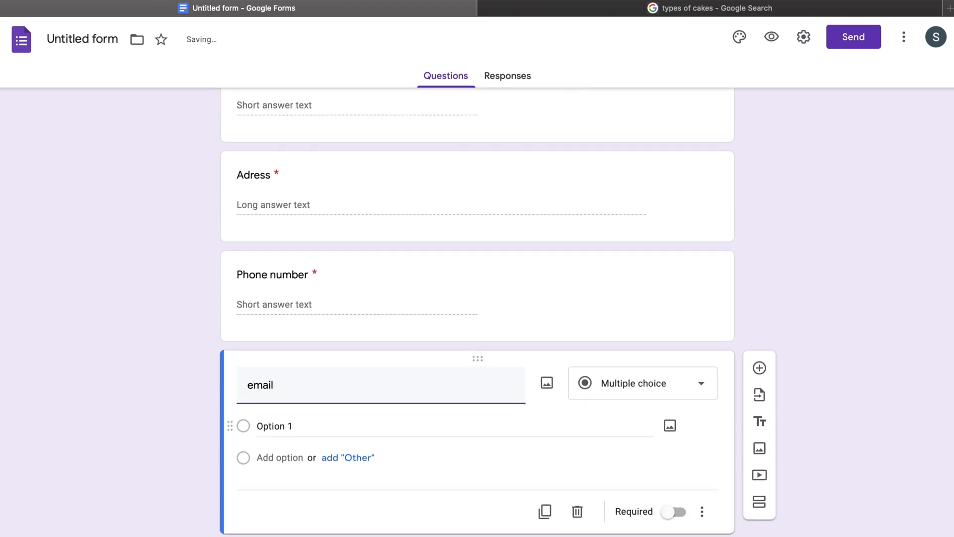
text(ail)
click(701, 407)
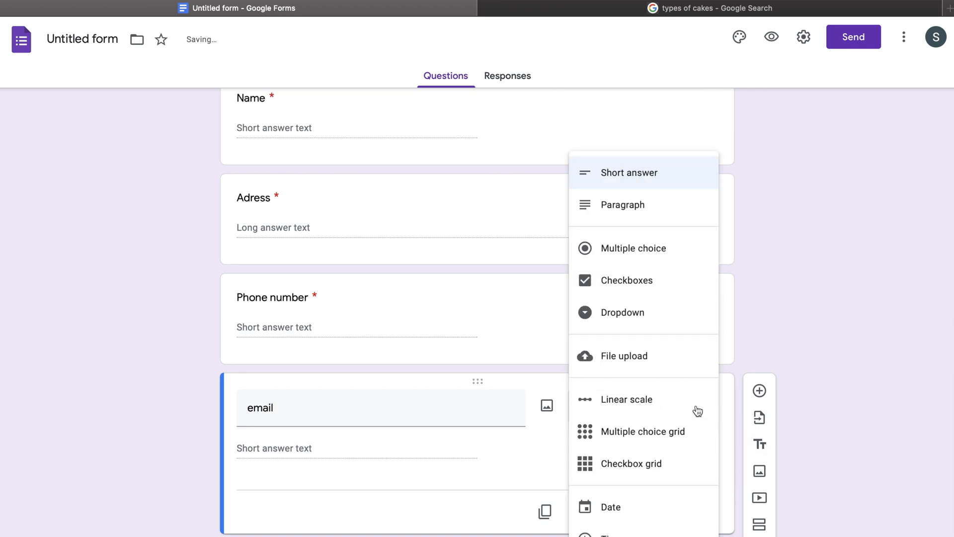
click(542, 463)
click(674, 512)
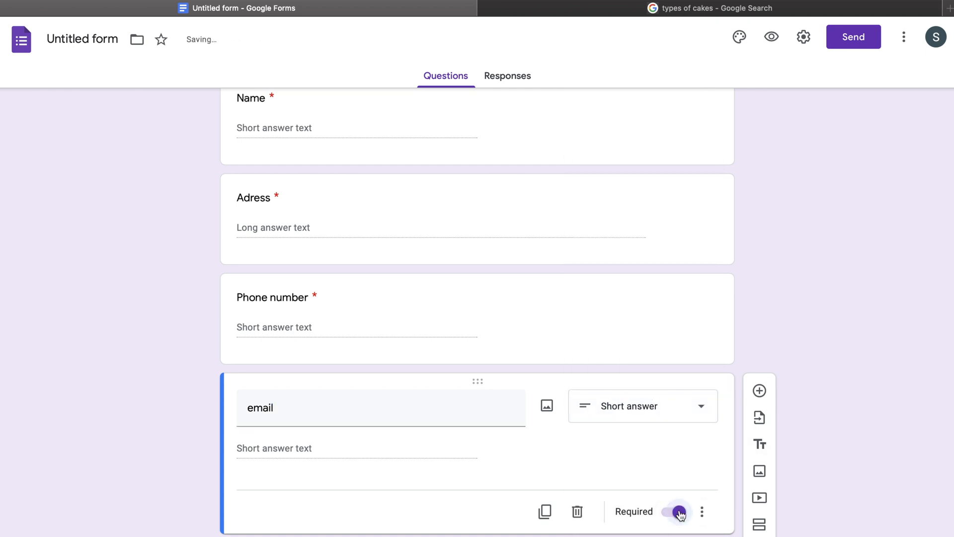
click(702, 512)
click(716, 532)
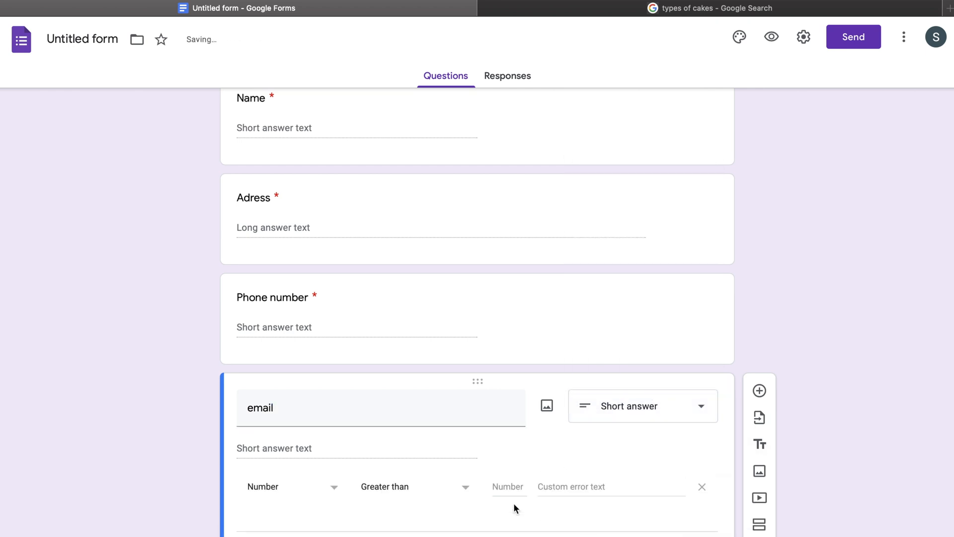
click(309, 483)
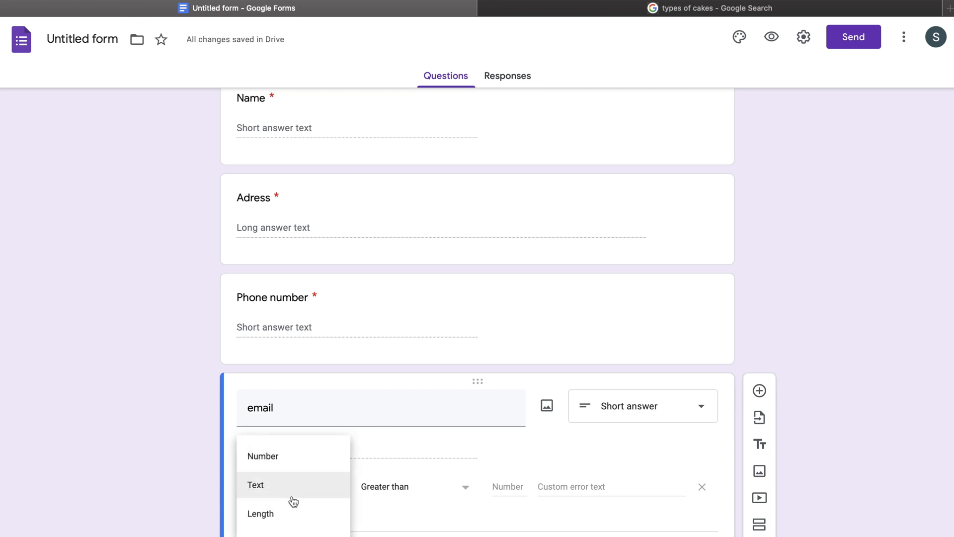
click(298, 492)
click(399, 487)
click(395, 520)
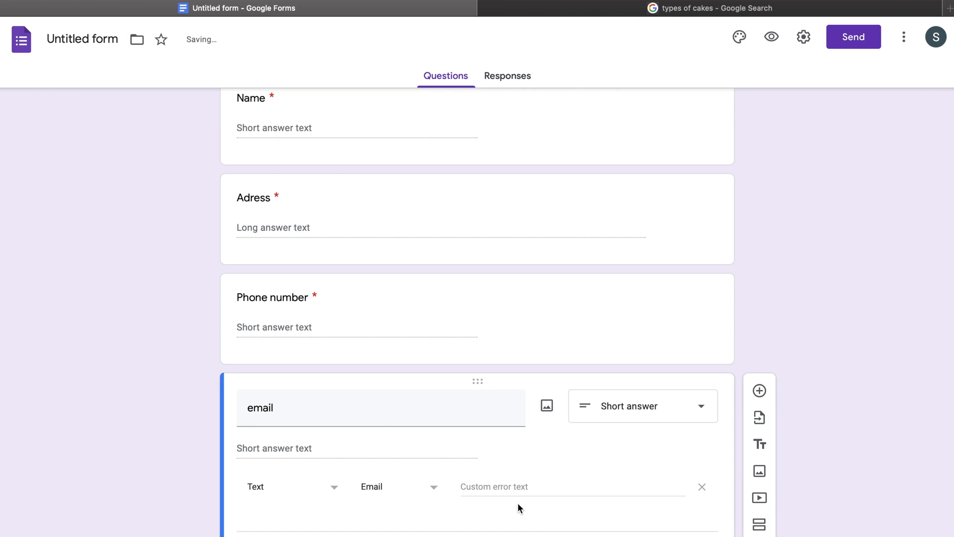
Begin a custom error message, set the file name to Y-Cakes, and preview the form.
click(524, 486)
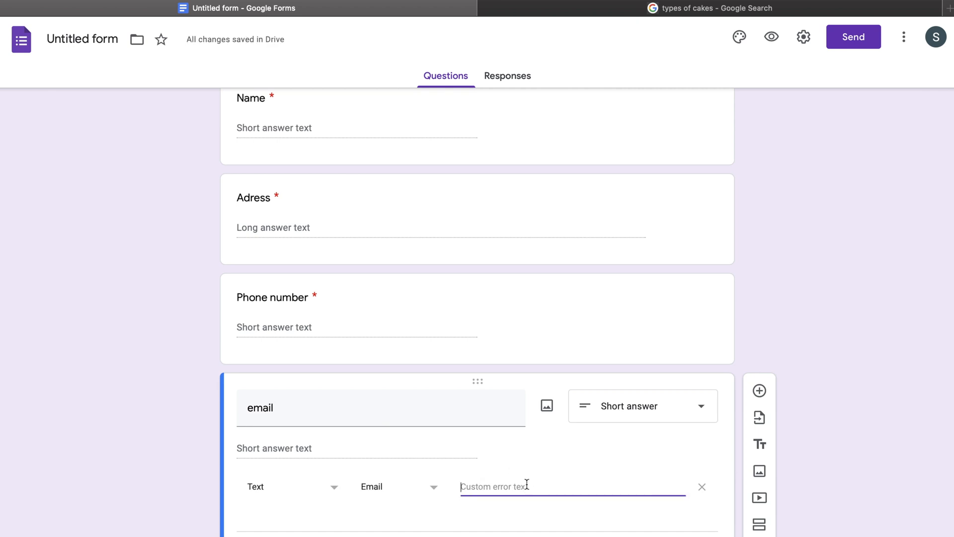
scroll(479, 420, down, 1)
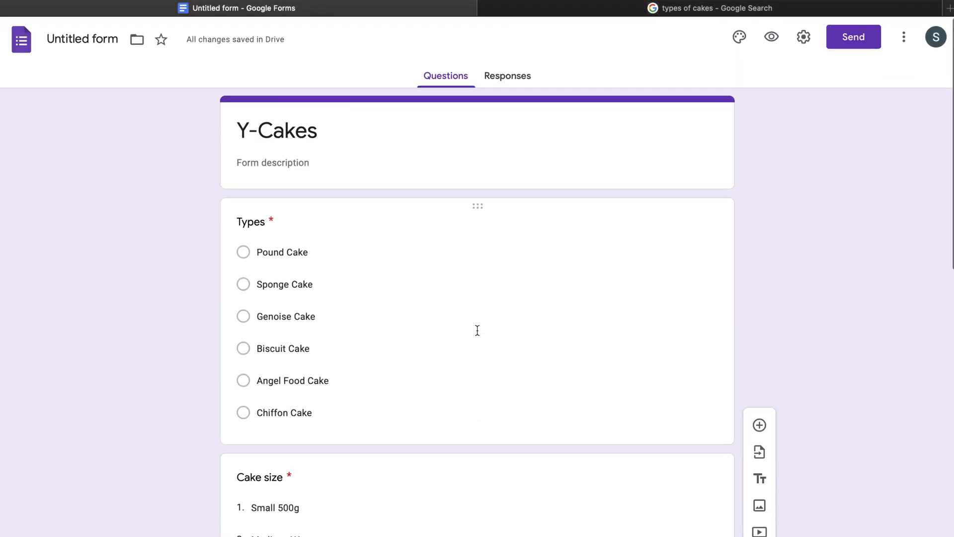
click(79, 40)
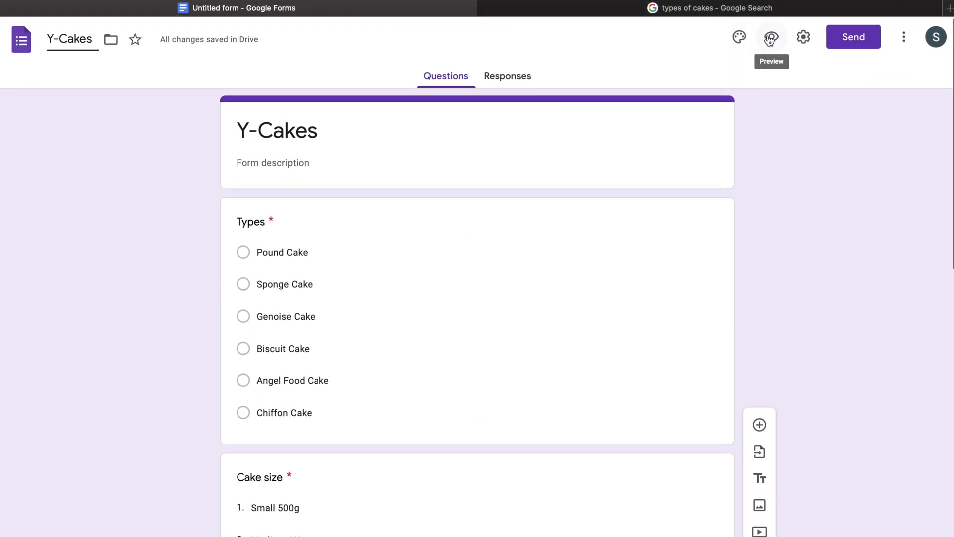
click(768, 39)
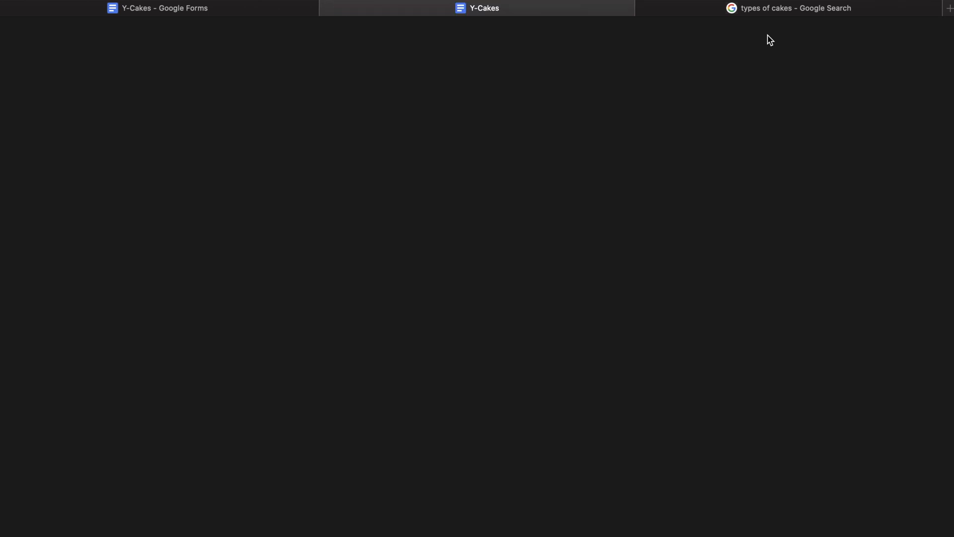
Scroll through the Y-Cakes preview, then return to the form editor tab.
scroll(342, 174, down, 5)
scroll(342, 170, up, 1)
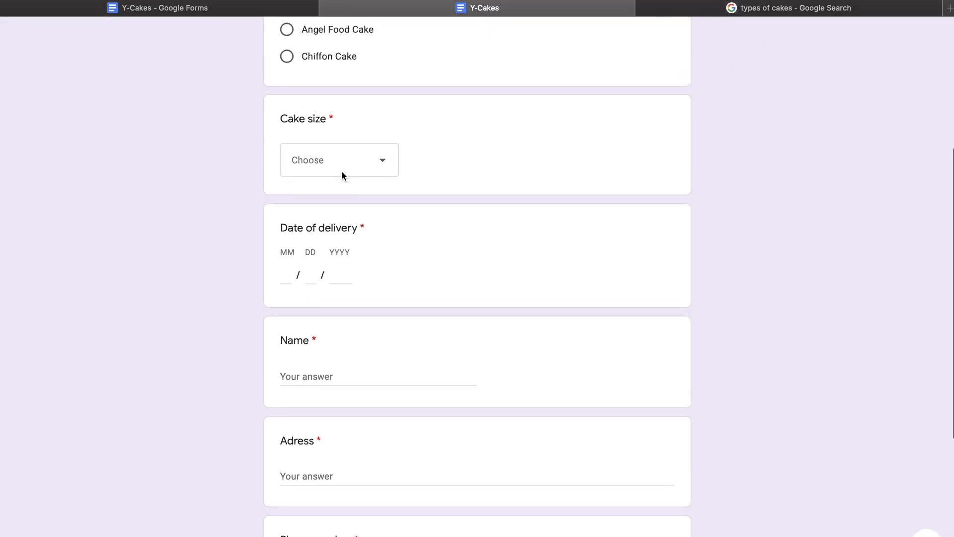
scroll(341, 169, down, 5)
scroll(341, 170, up, 10)
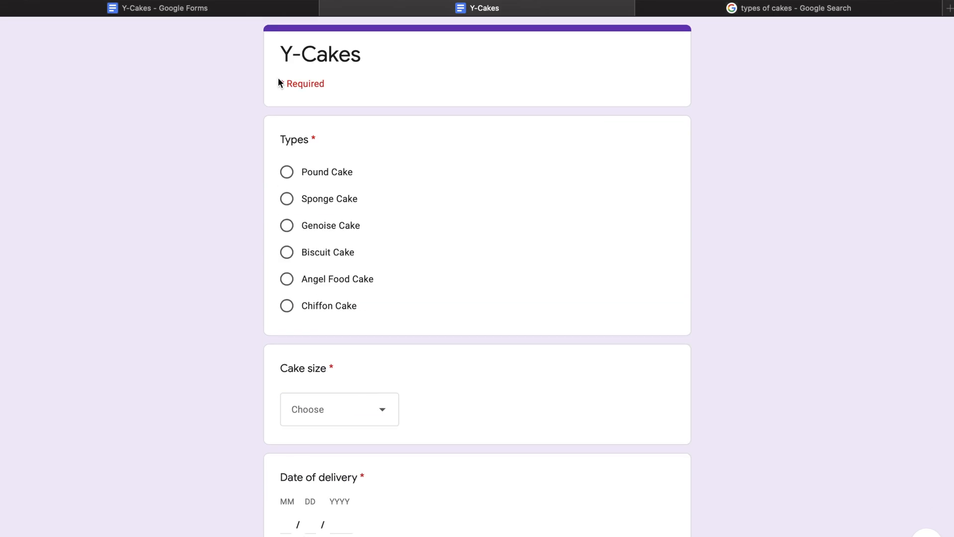
click(247, 12)
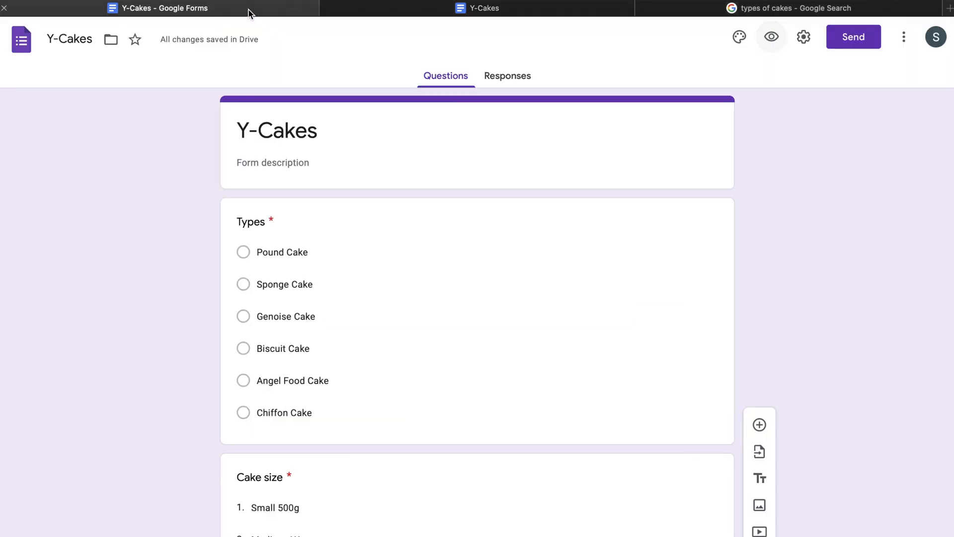
Link the form's responses to a new 'Y-Cakes (Responses)' spreadsheet and return to the form preview.
click(518, 86)
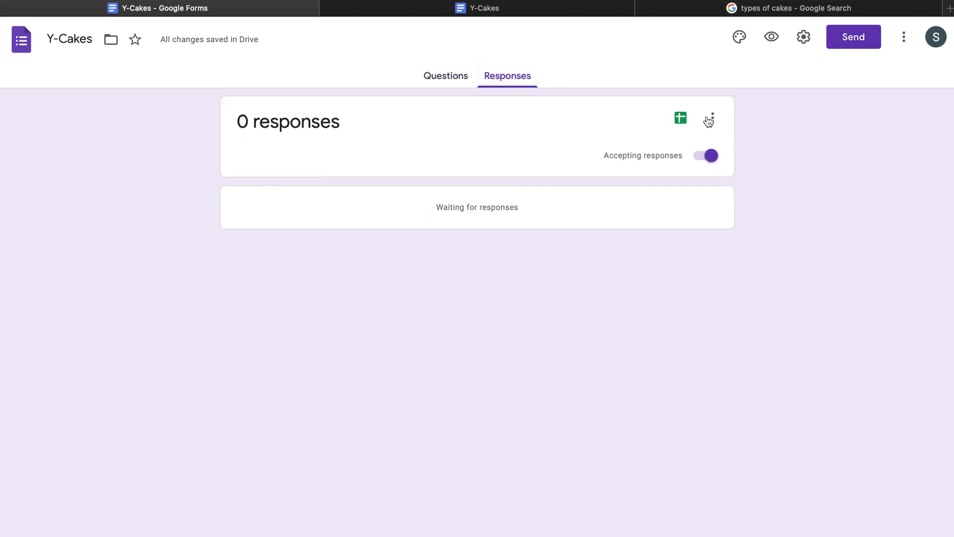
click(681, 118)
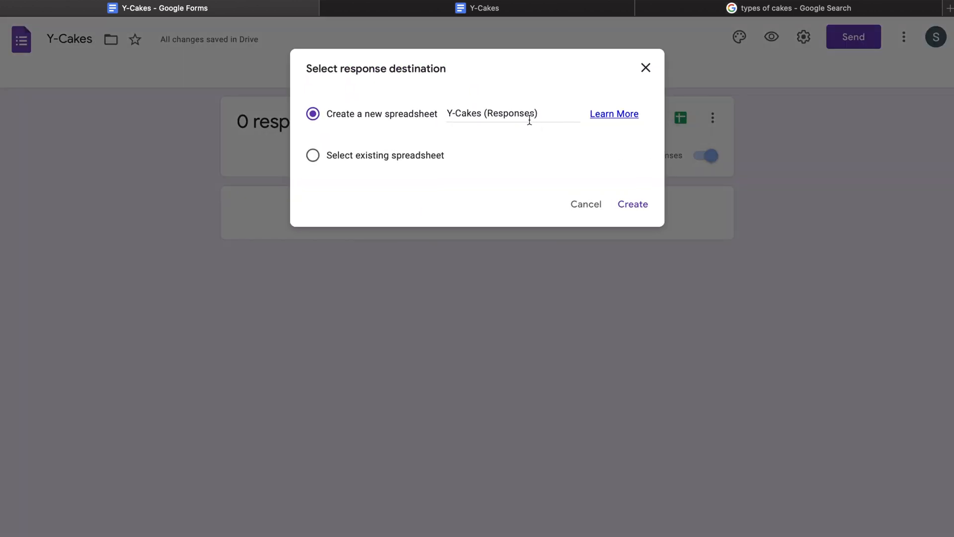
click(647, 203)
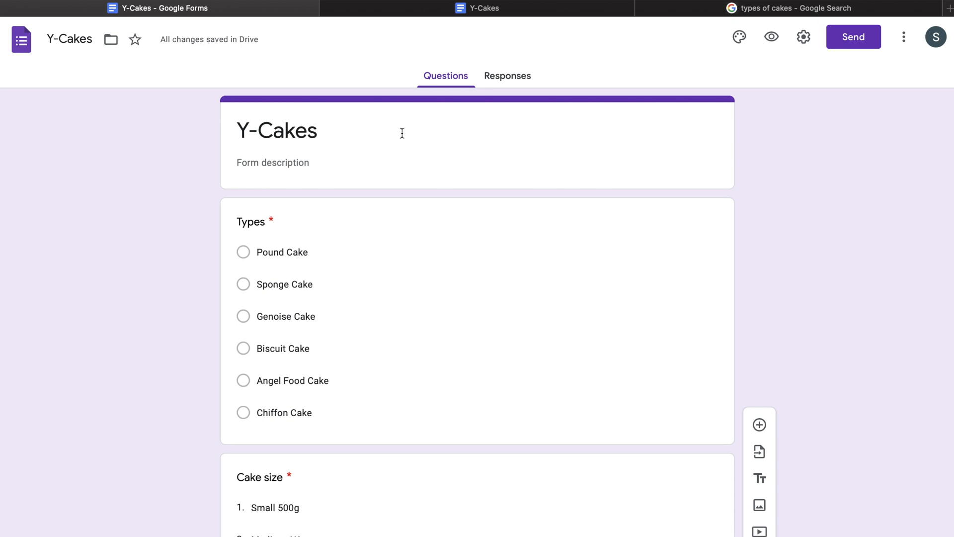
scroll(402, 133, down, 2)
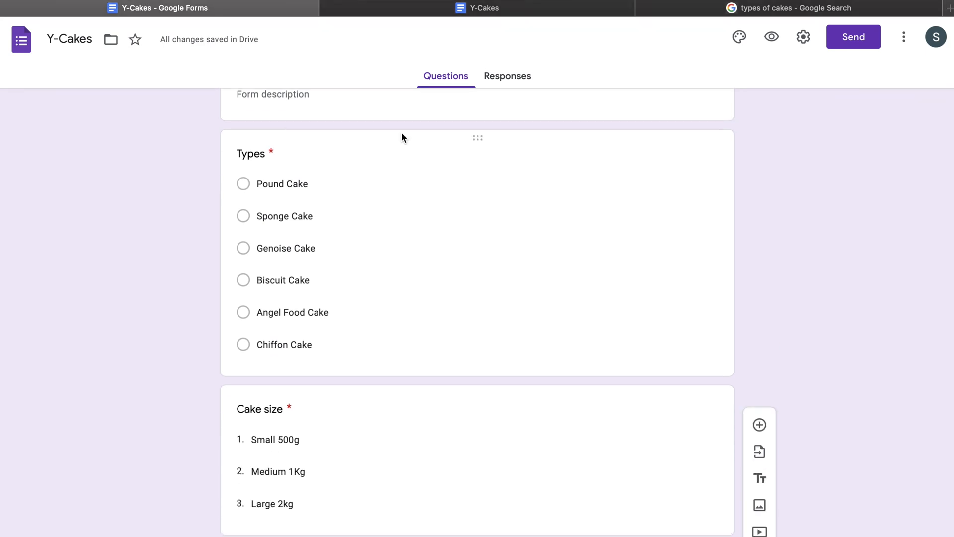
scroll(402, 134, up, 2)
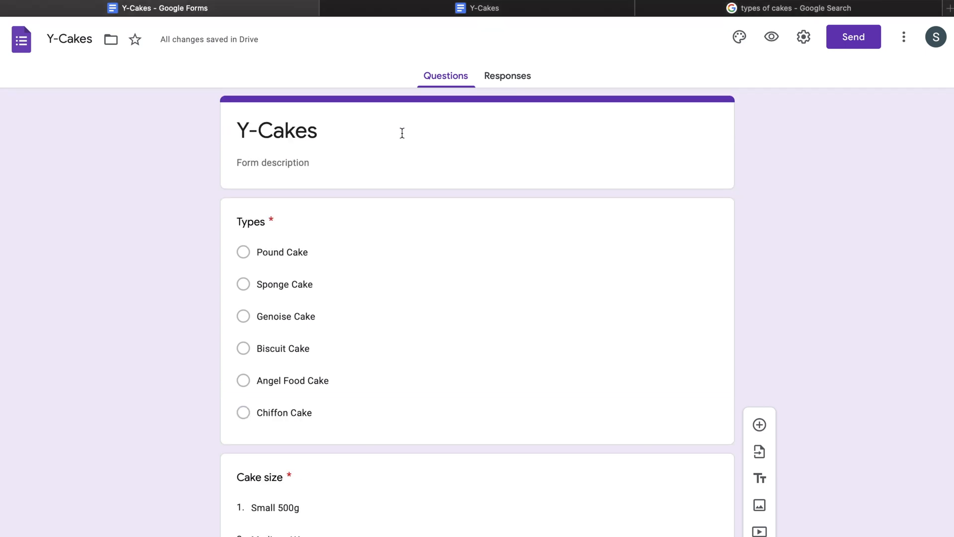
key(ctrl+Tab)
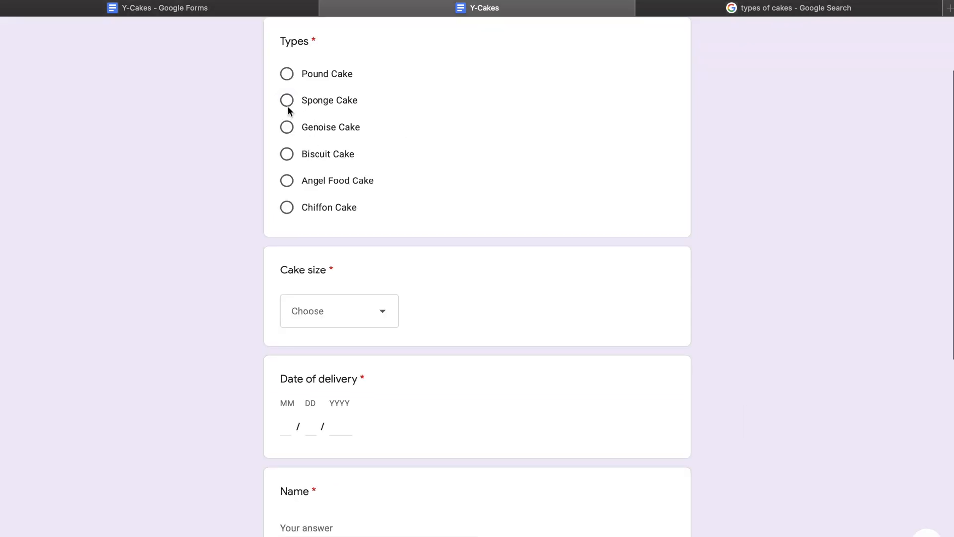
Choose Biscuit Cake as the cake type and Large 2kg as the cake size.
click(287, 156)
scroll(285, 155, down, 7)
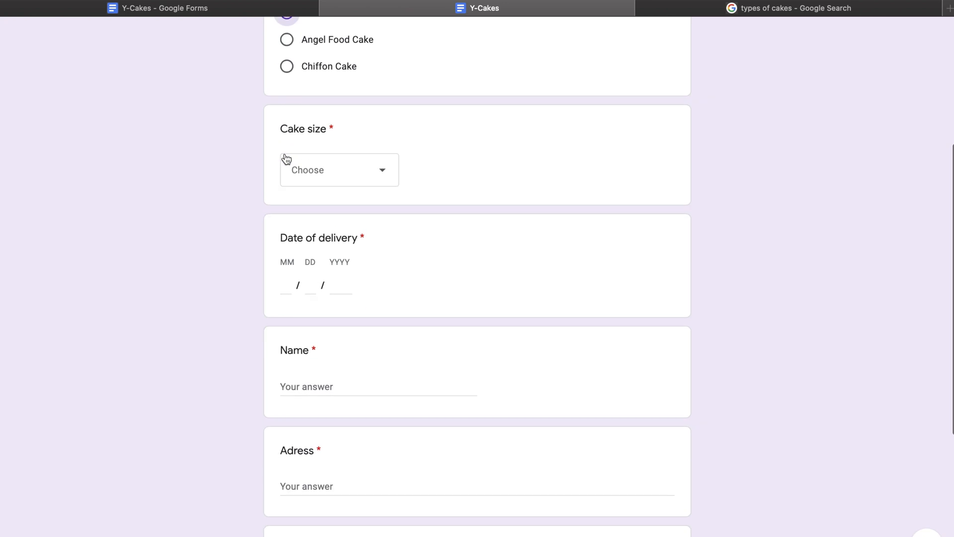
click(370, 72)
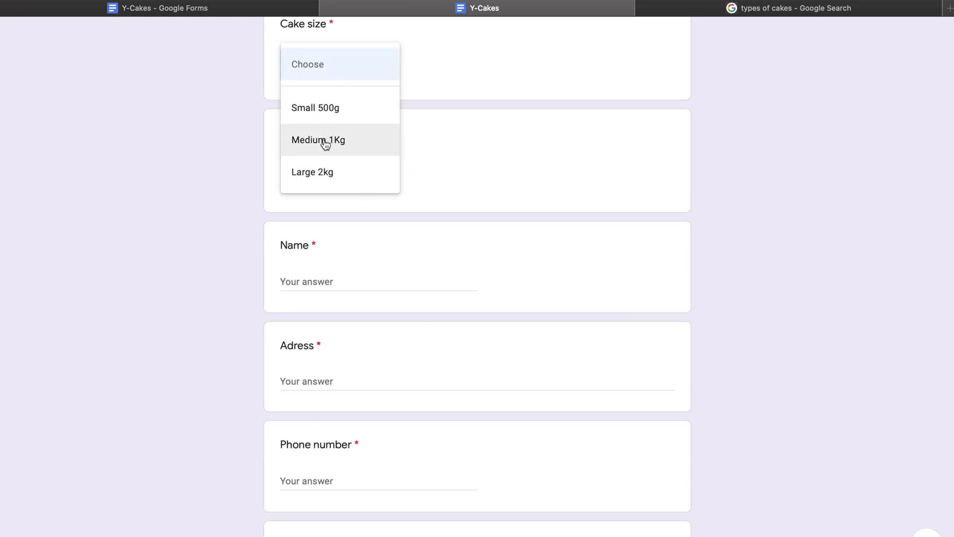
click(332, 178)
scroll(333, 178, down, 2)
Enter 05/12/2021 as the delivery date.
click(288, 103)
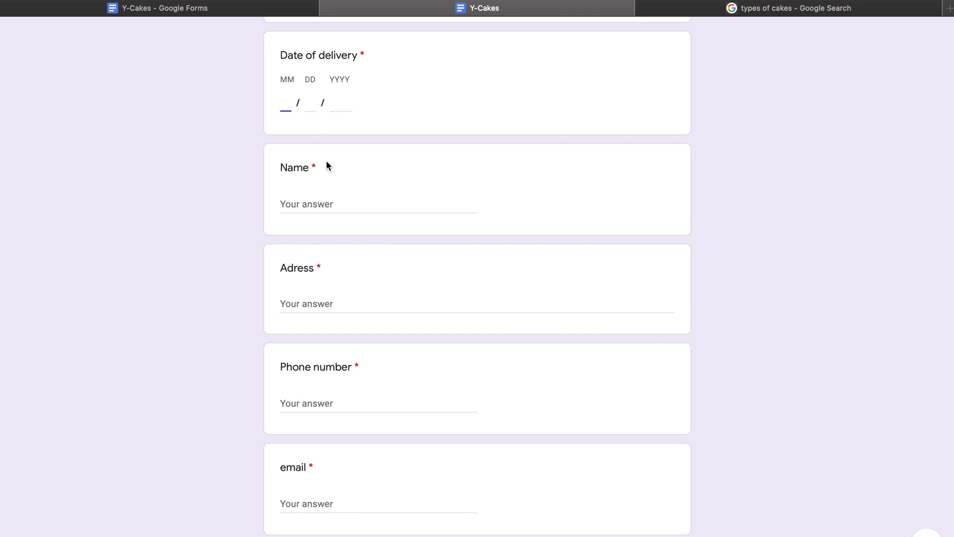
text(12 / 12 / )
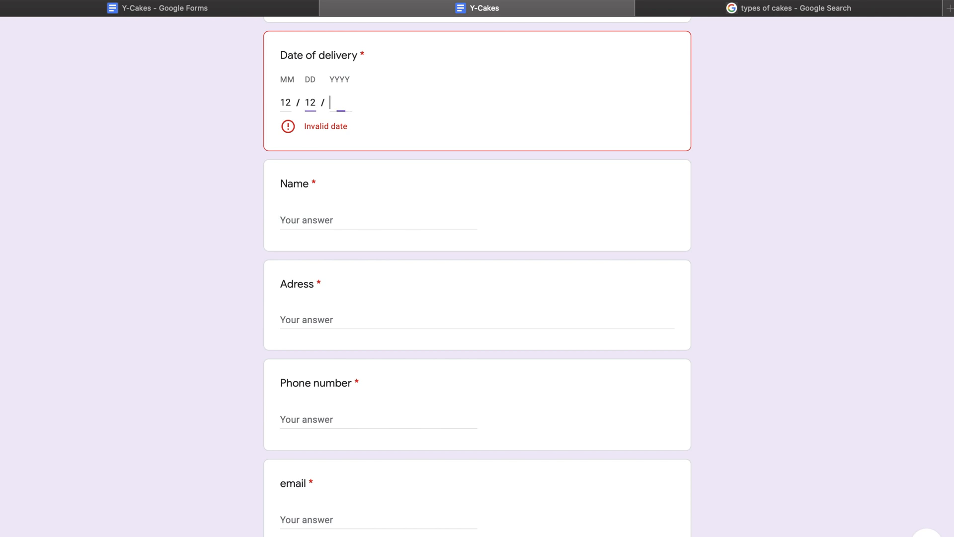
text(2021)
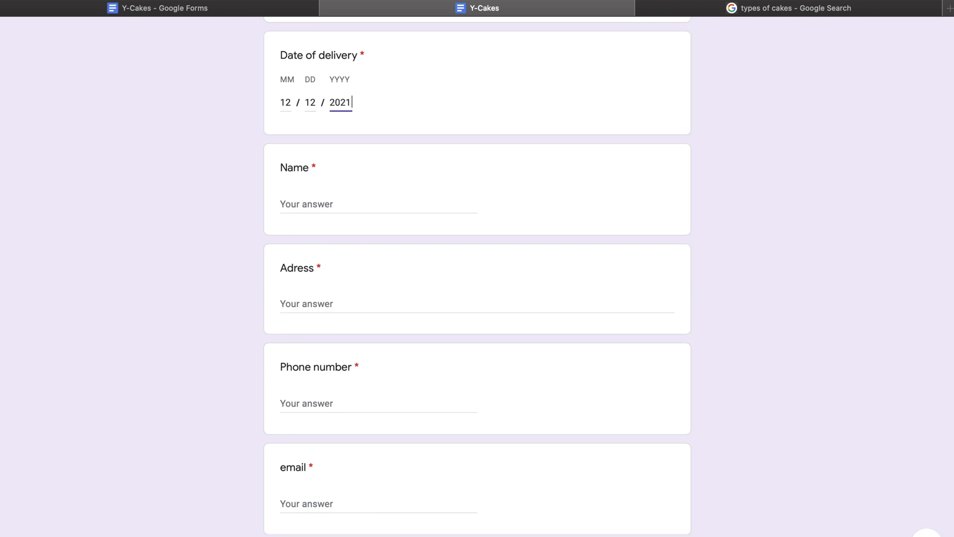
drag(293, 103, 280, 101)
click(280, 101)
click(285, 101)
key(BackSpace)
key(BackSpace)
text(05)
Fill in the customer's name and address.
click(317, 189)
scroll(352, 219, down, 2)
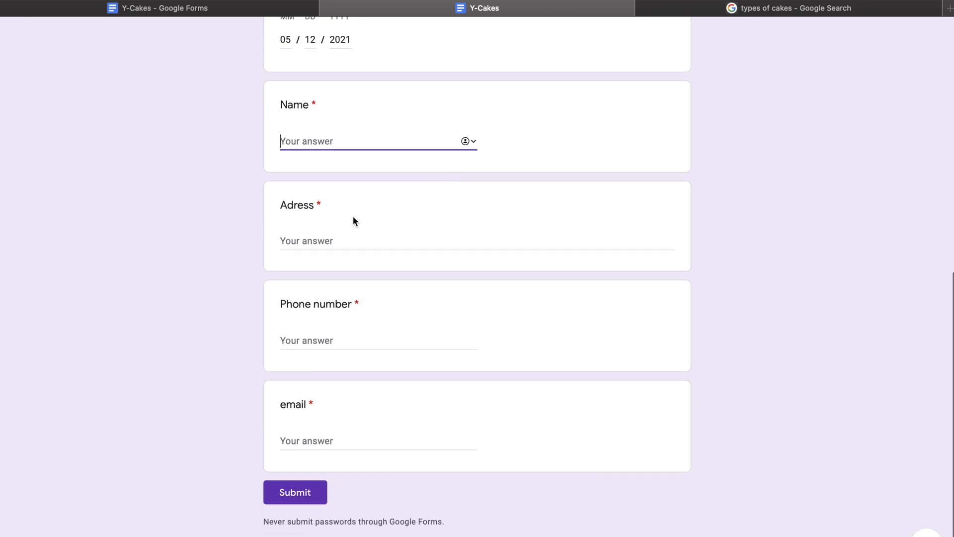
scroll(354, 220, down, 1)
click(342, 226)
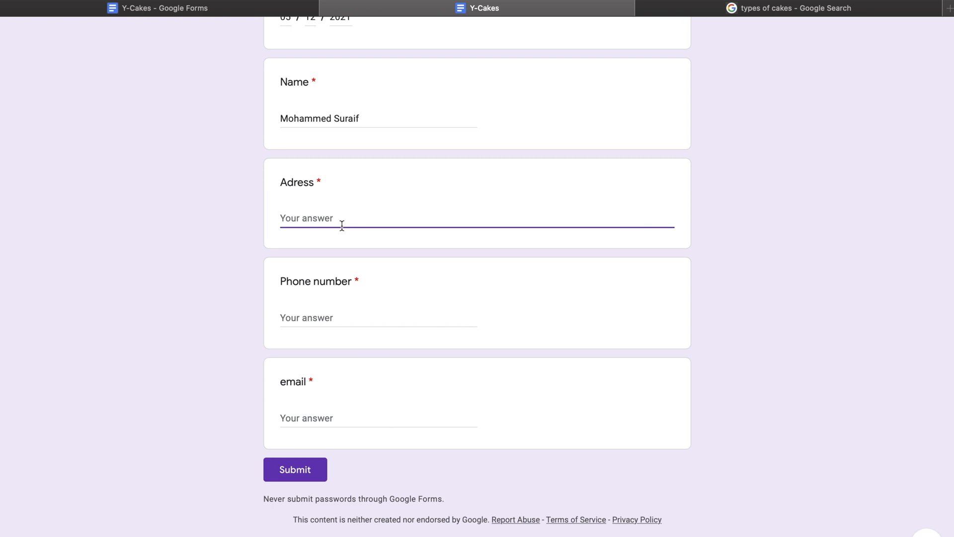
text(11532)
text(, Riyadh)
Enter the customer's phone number and email address, then submit the test response.
click(357, 317)
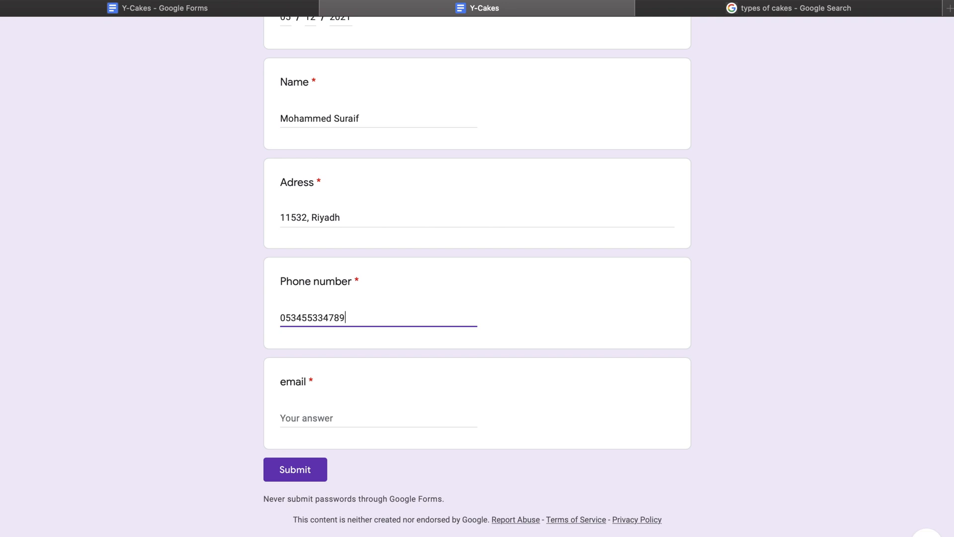
click(361, 413)
click(367, 319)
click(327, 417)
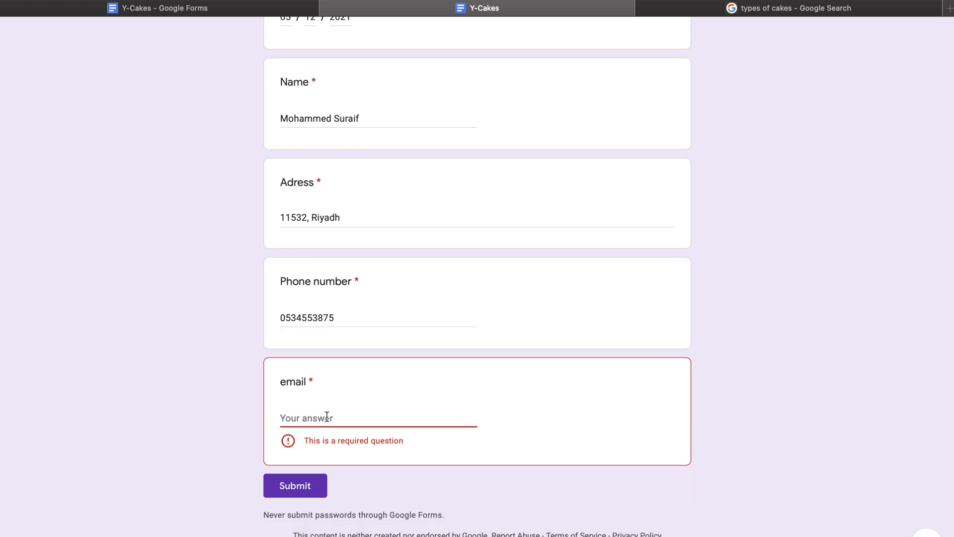
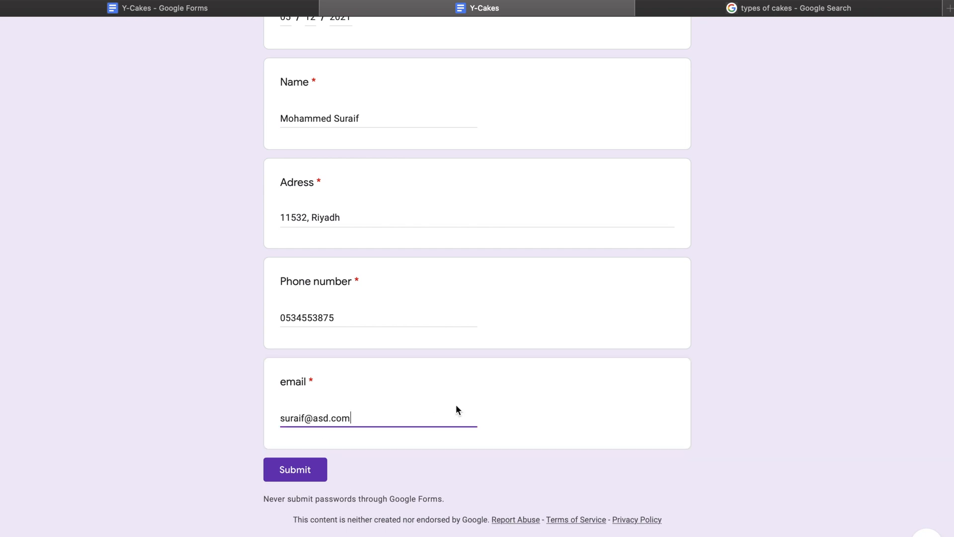
click(296, 470)
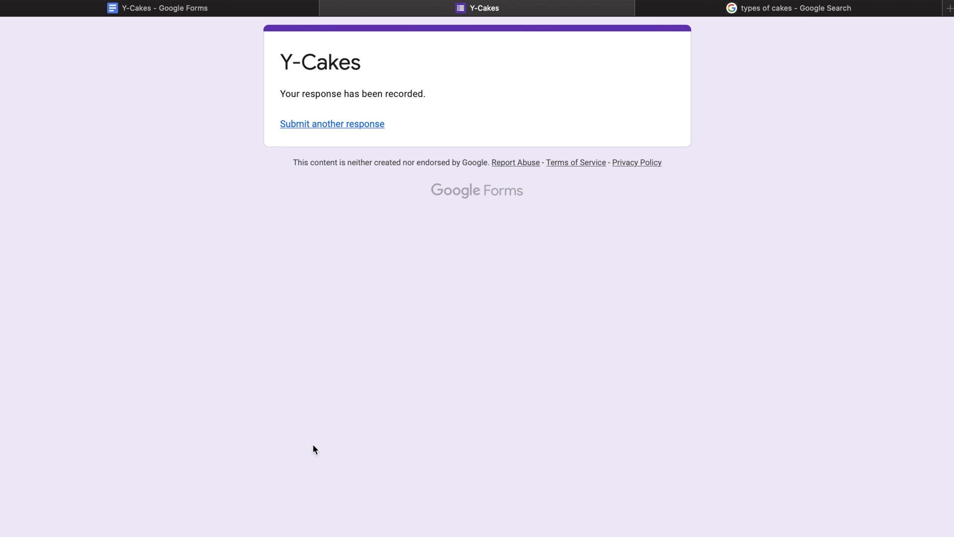
Back in the editor, review the one-response summary and open the Y-Cakes (Responses) spreadsheet.
click(285, 8)
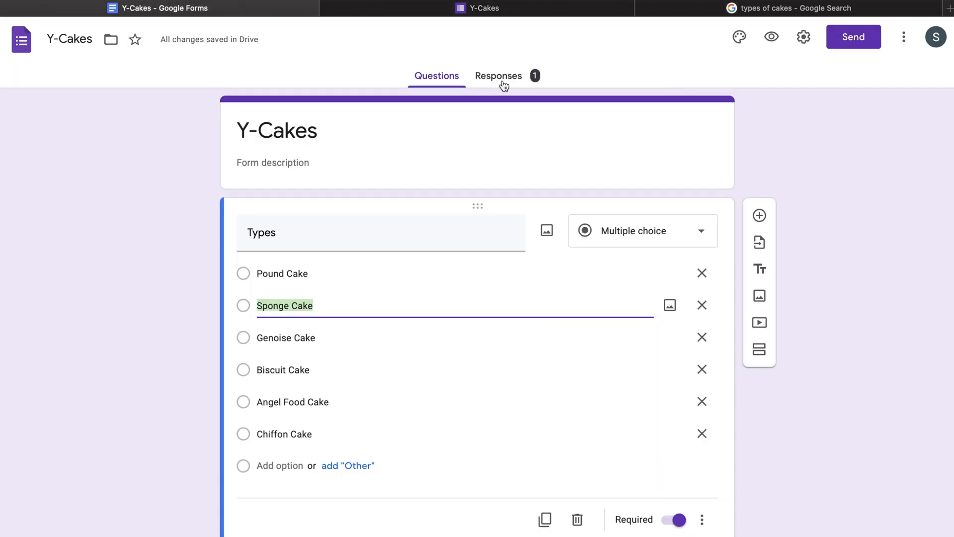
click(502, 79)
scroll(374, 270, down, 15)
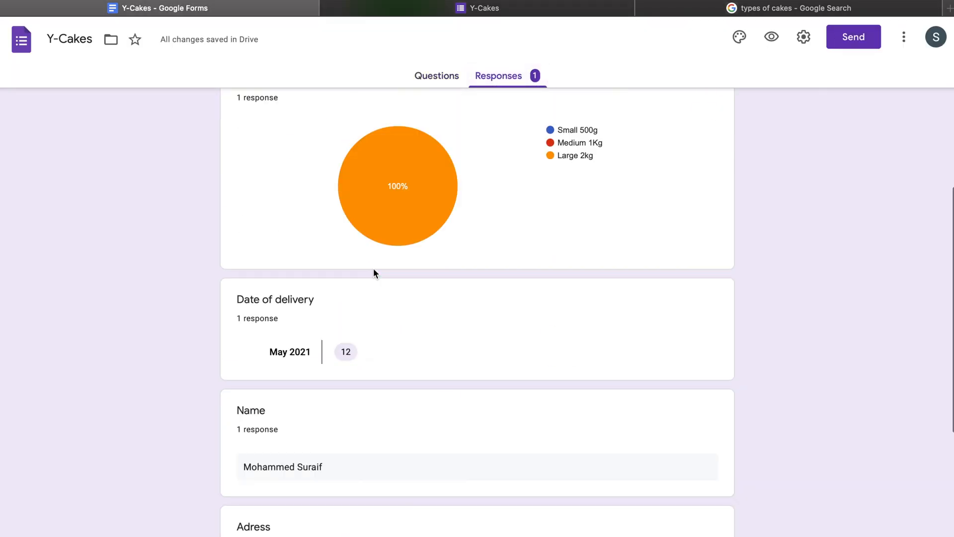
scroll(374, 273, up, 15)
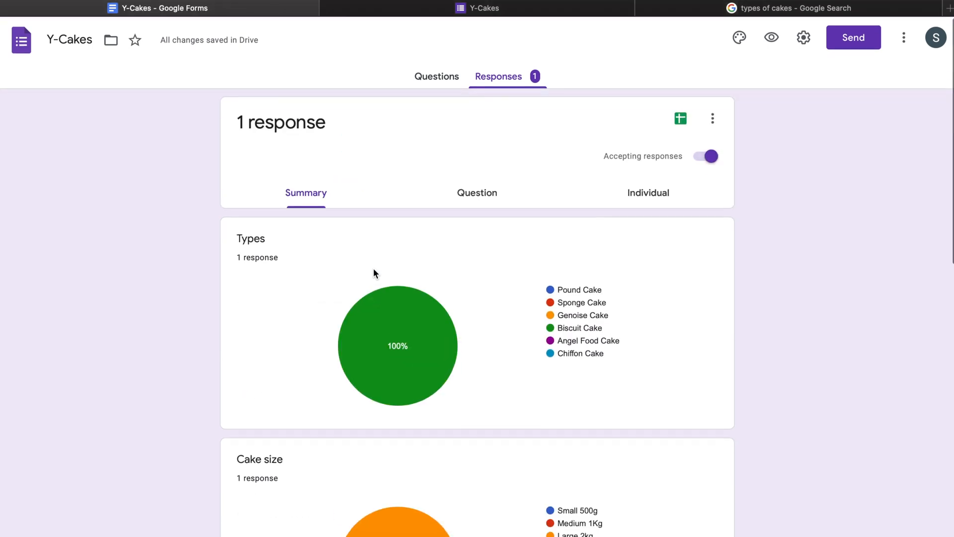
click(712, 119)
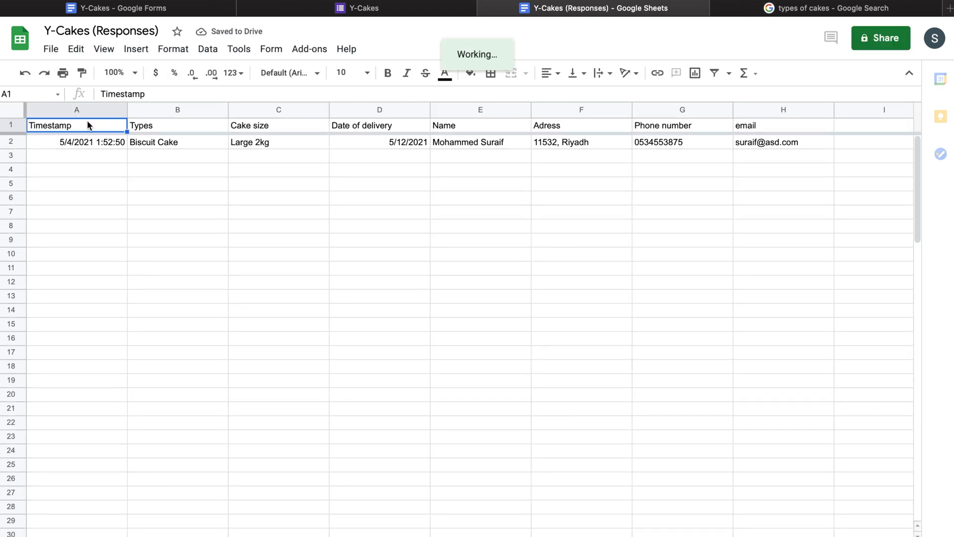
Inspect the Timestamp, Types and Cake size columns and the row 2 contact details, then return to the form.
click(91, 110)
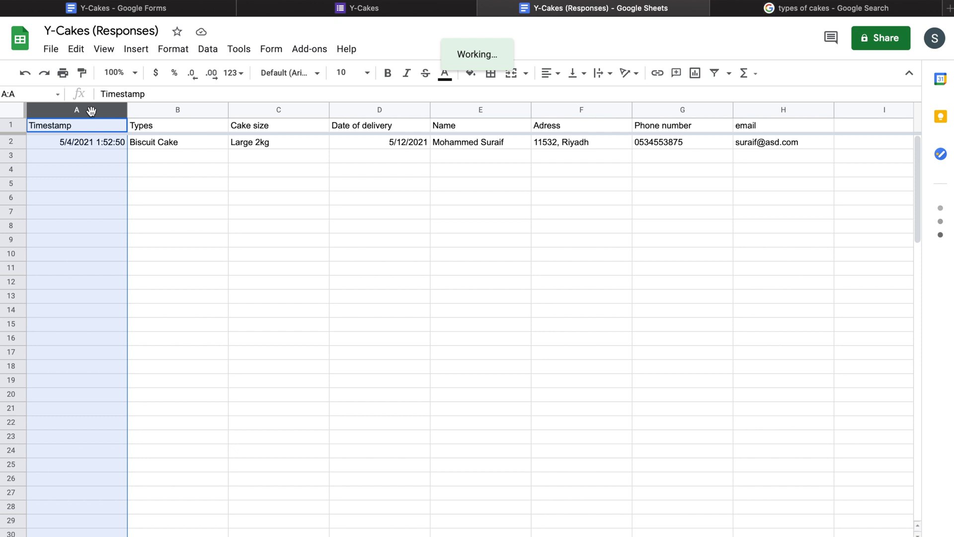
click(169, 111)
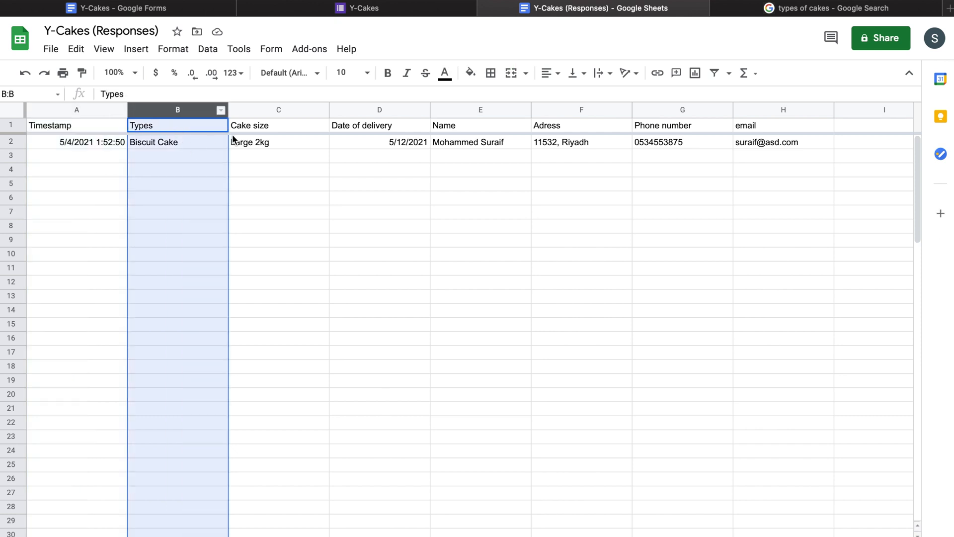
click(244, 131)
click(257, 111)
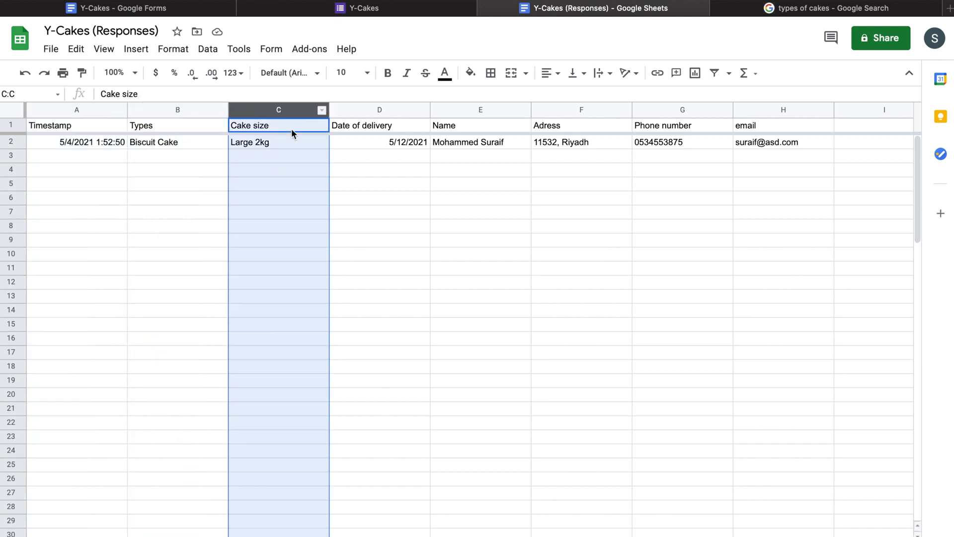
click(469, 144)
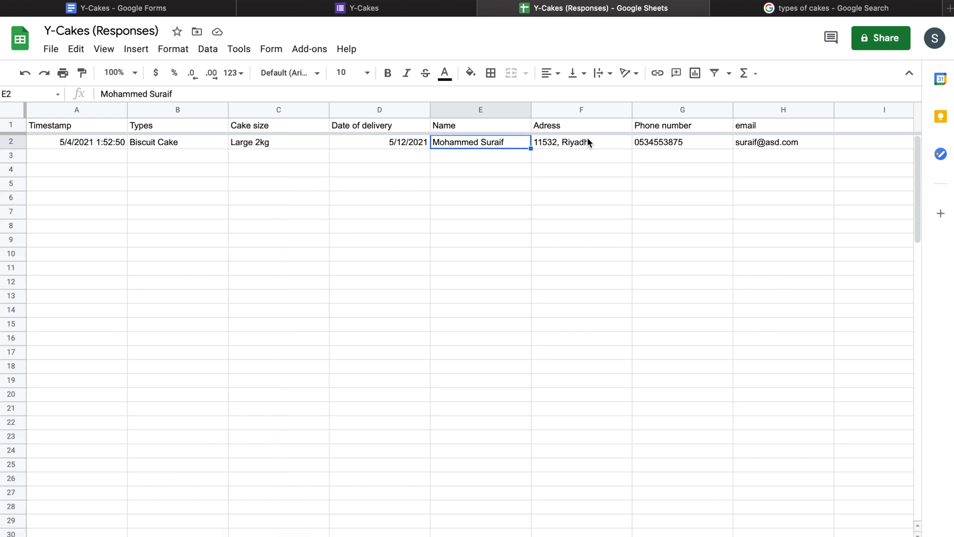
click(585, 144)
click(643, 144)
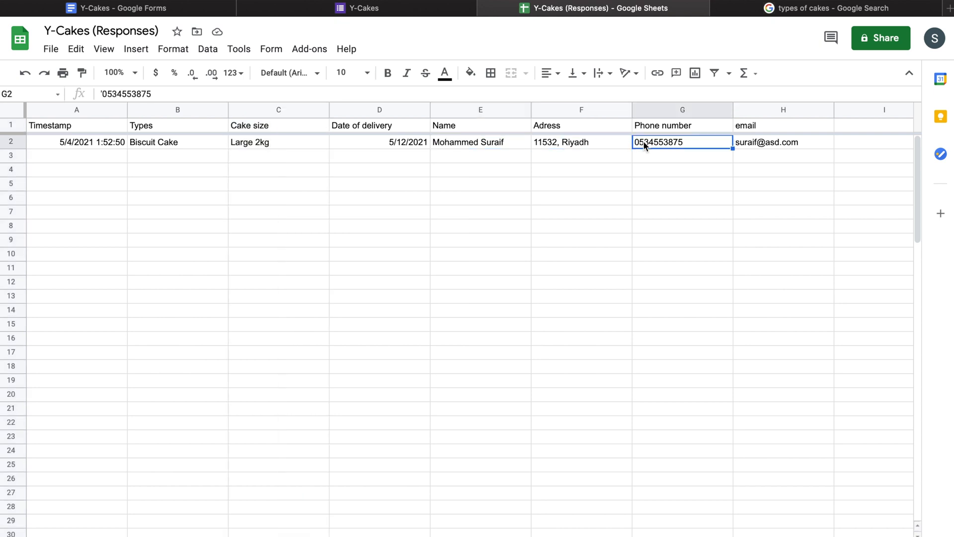
click(794, 149)
key(ctrl+shift+Left)
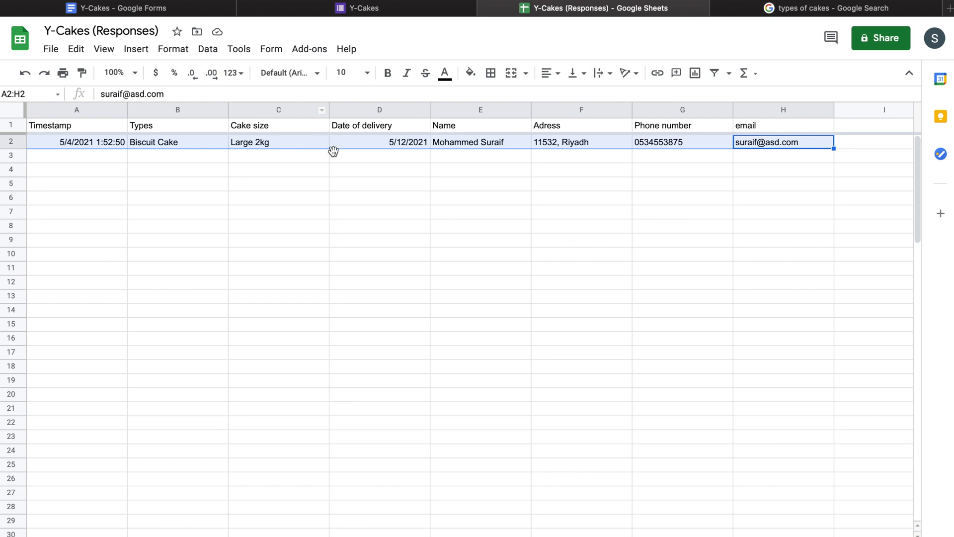
click(267, 15)
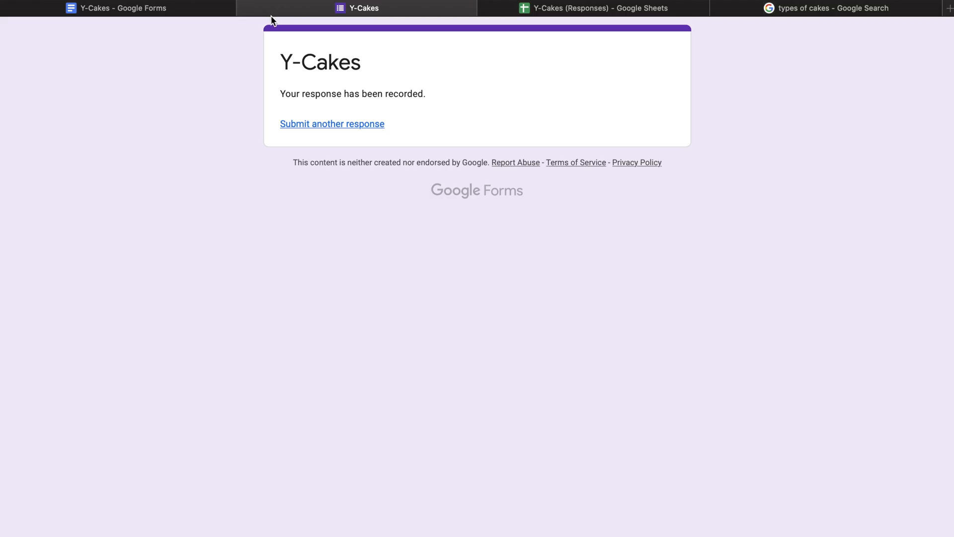
In Settings, enable Collect emails, Limit to 1 response, Edit after submit and See summary charts.
click(173, 11)
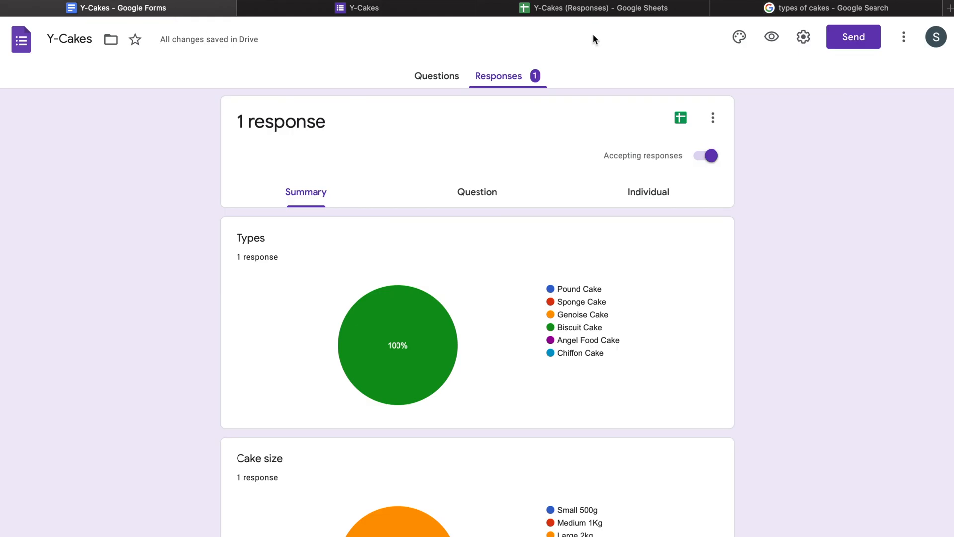
click(809, 43)
click(305, 146)
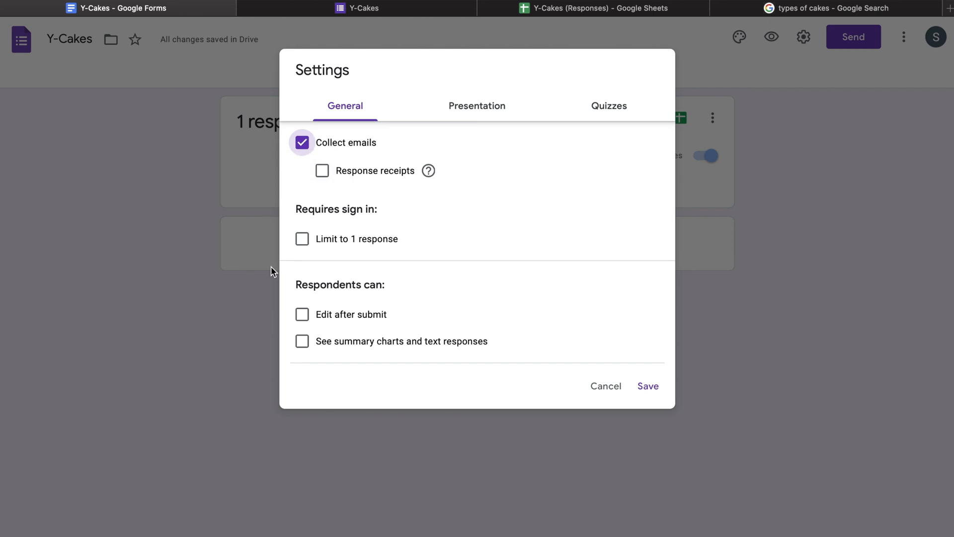
click(303, 239)
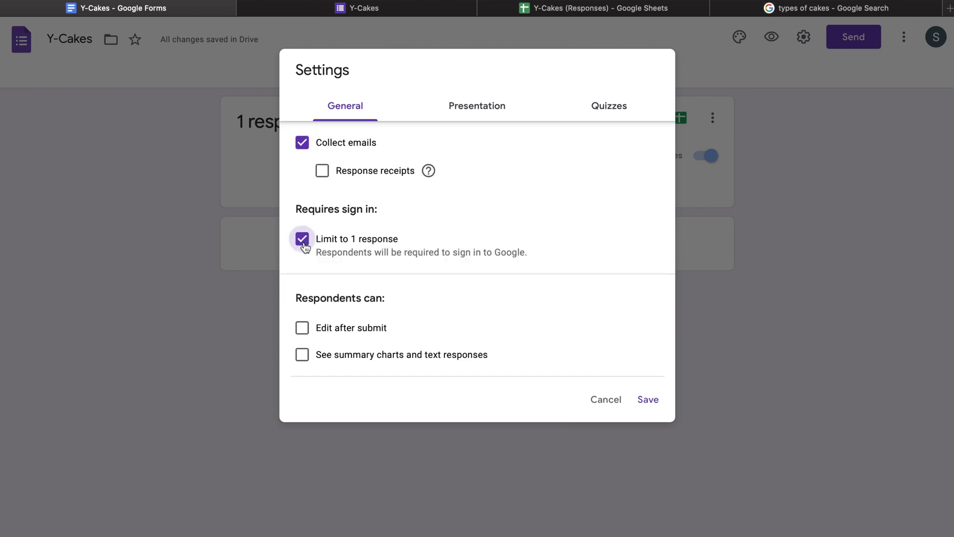
click(304, 245)
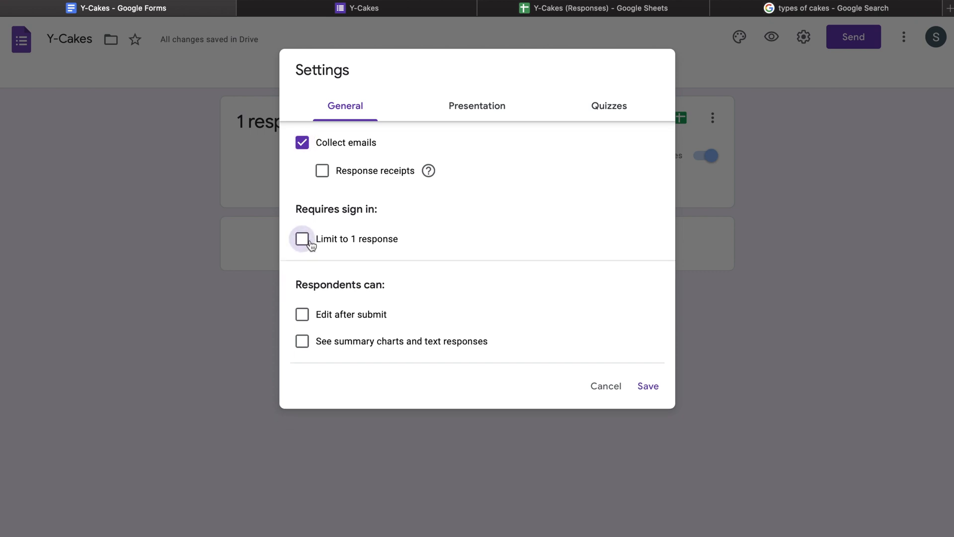
click(305, 241)
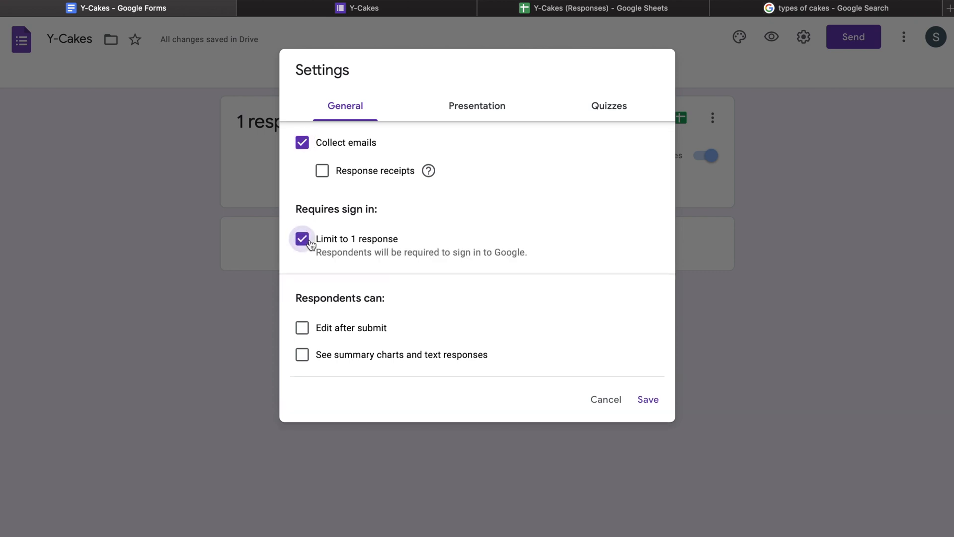
click(304, 329)
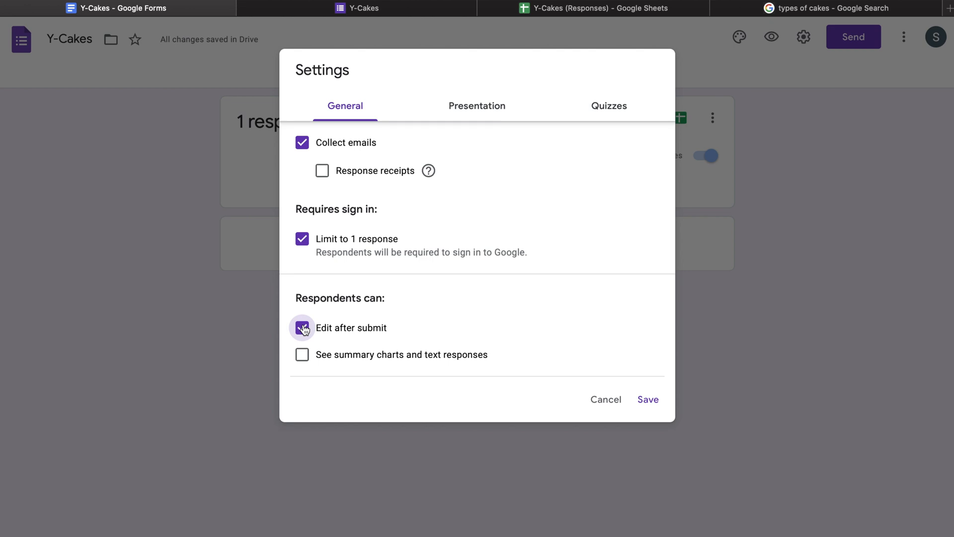
click(303, 358)
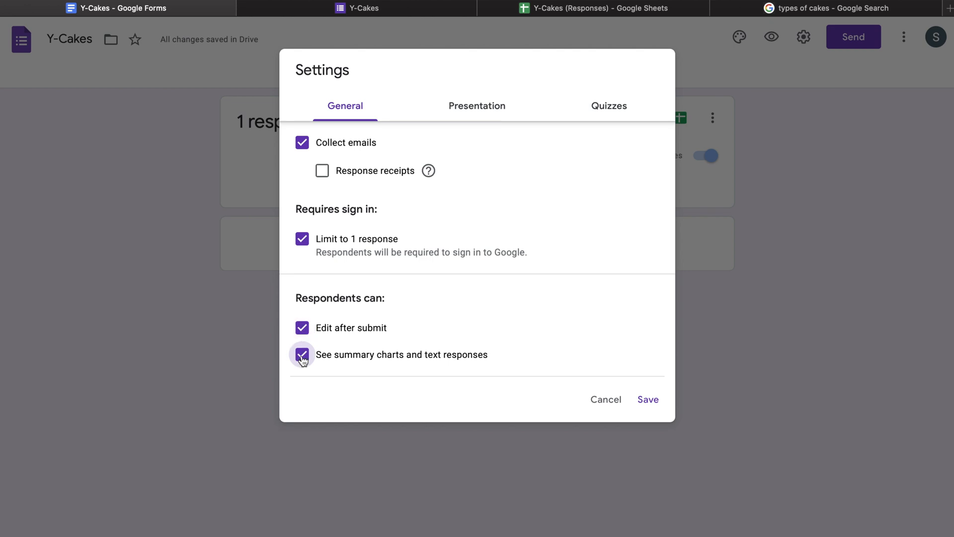
Turn on Show progress bar and Shuffle question order, and make the form a quiz.
click(504, 101)
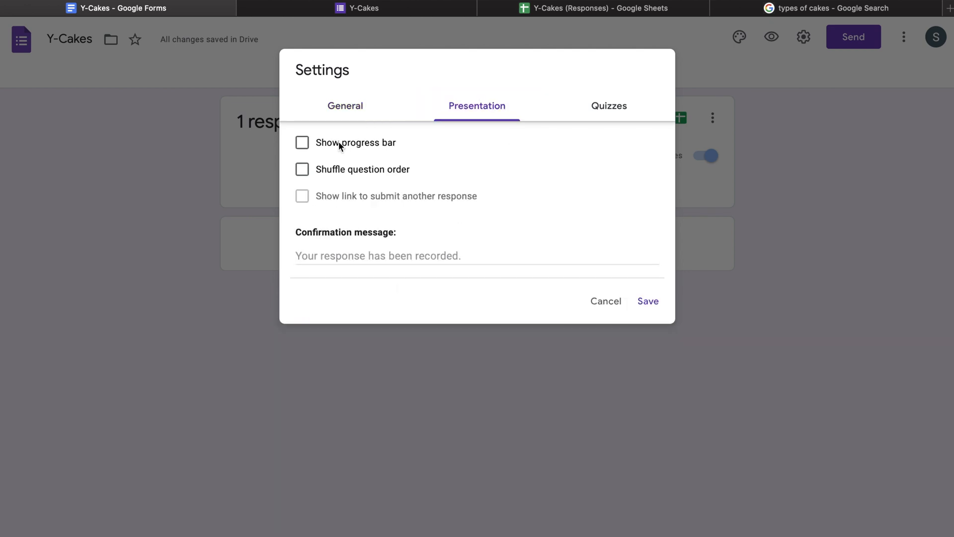
click(304, 144)
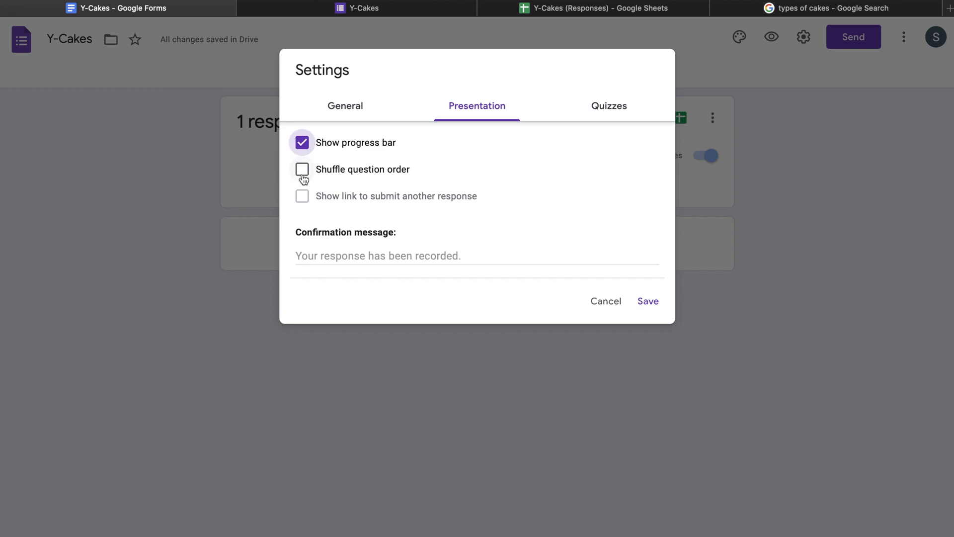
click(303, 171)
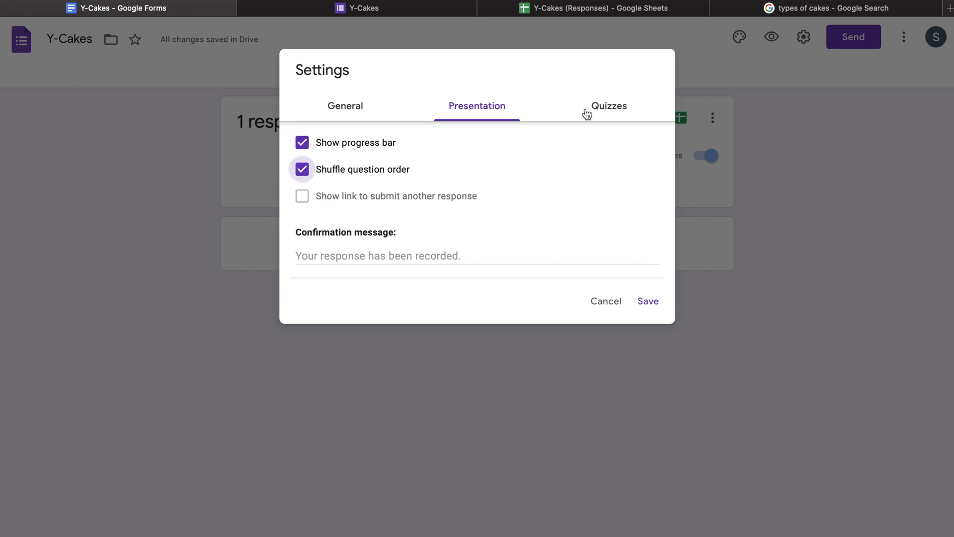
click(587, 113)
click(307, 146)
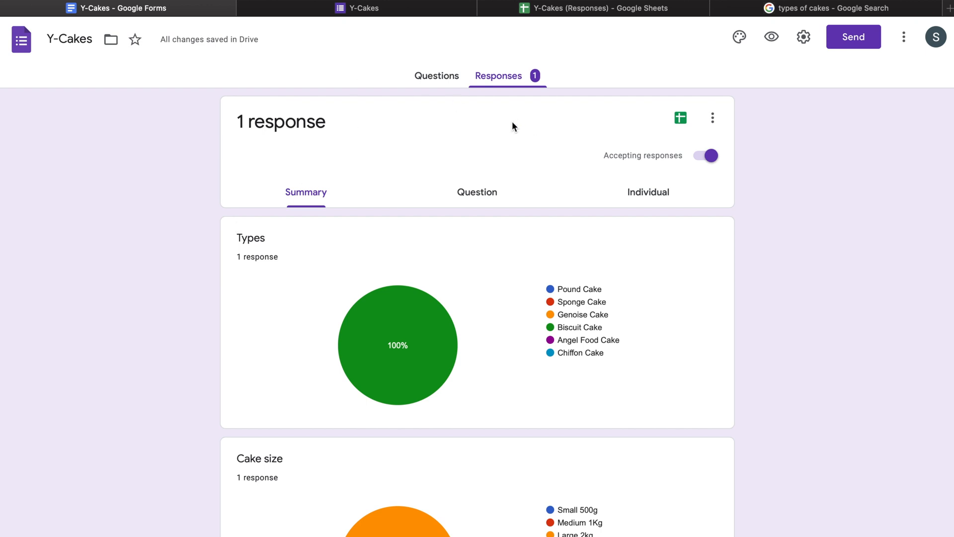
Change the theme colour to teal and the font style to Decorative.
click(740, 38)
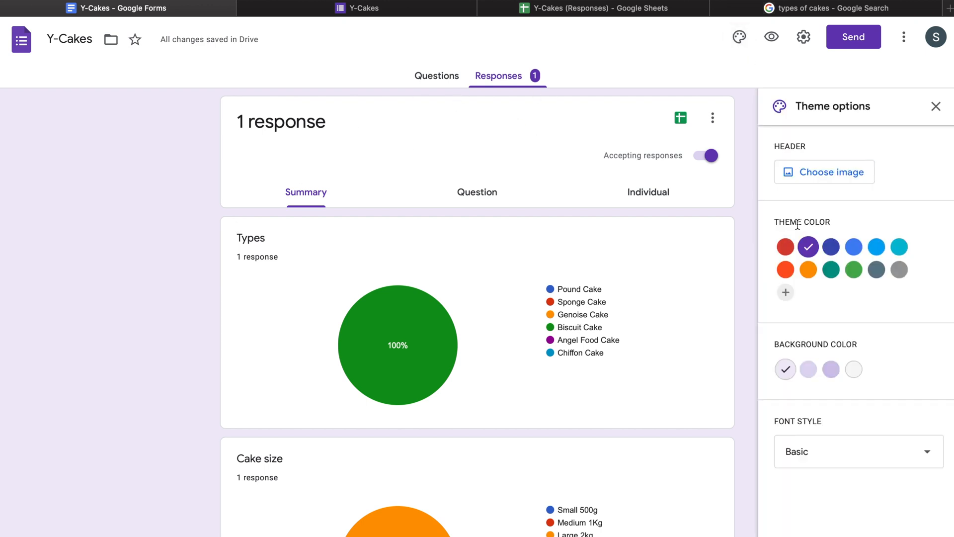
scroll(798, 225, down, 2)
scroll(610, 148, up, 2)
click(831, 270)
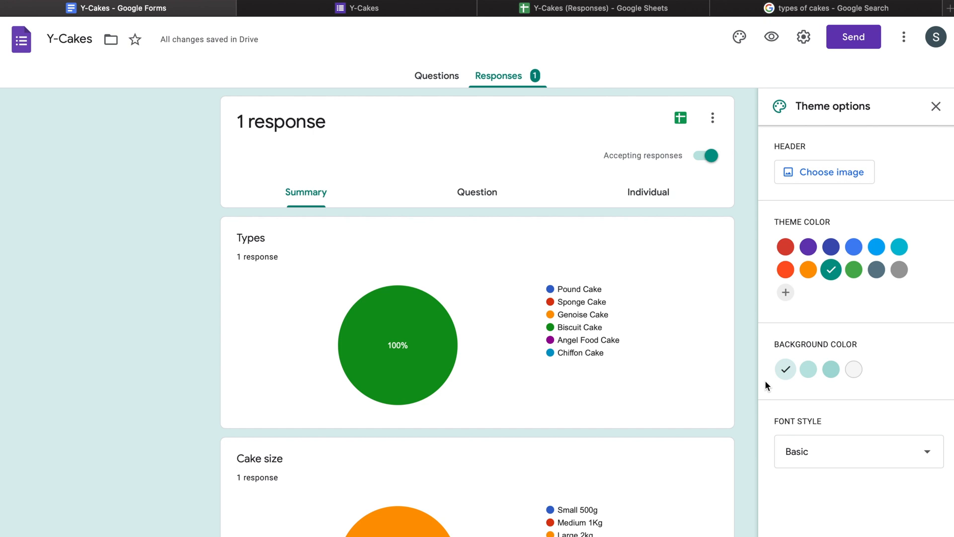
click(865, 452)
click(835, 485)
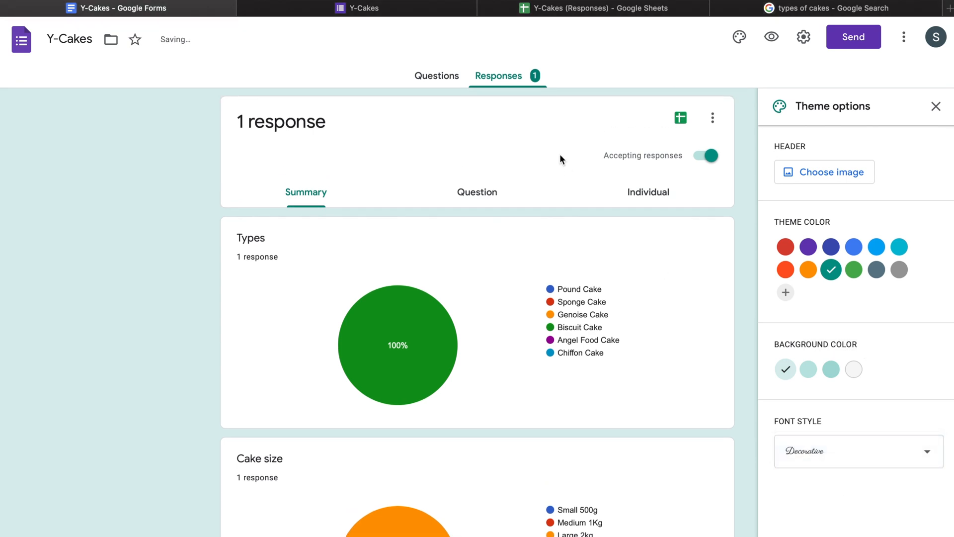
click(431, 70)
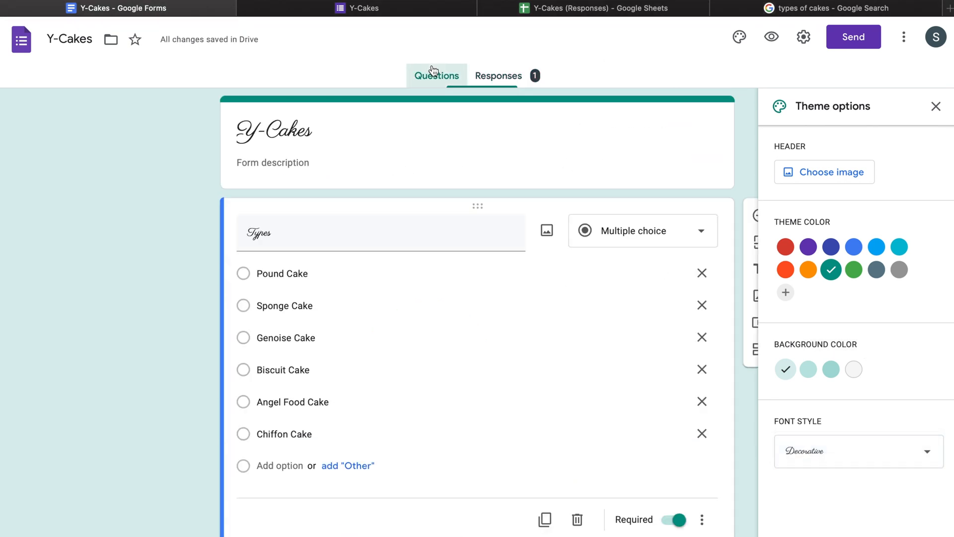